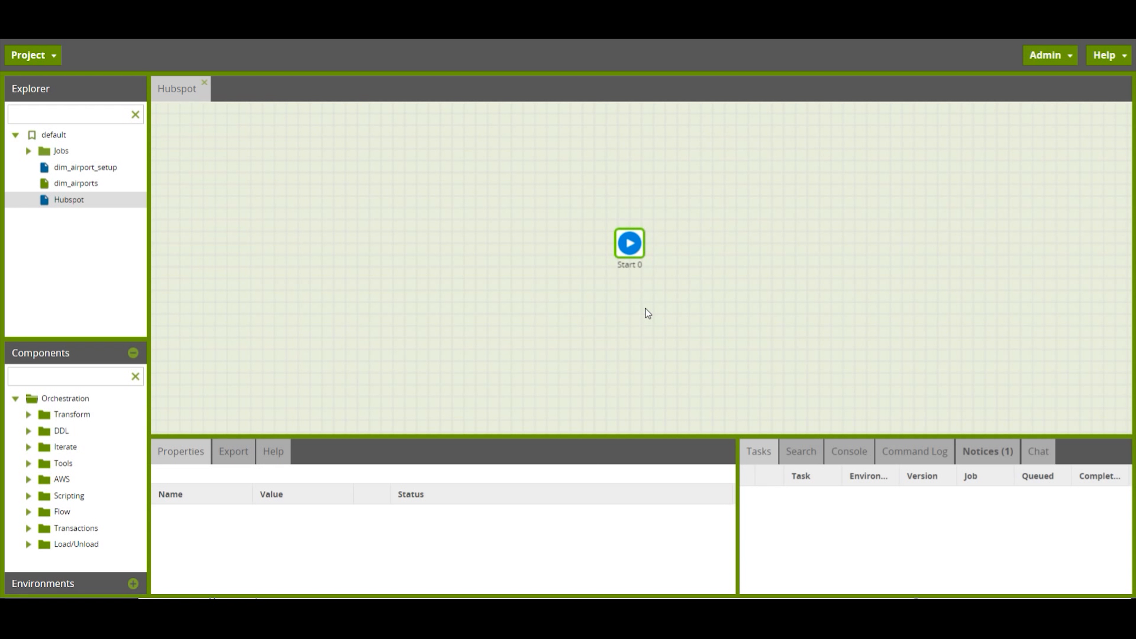
- Add a HubSpot Query component from the CRM & Marketing load components to the canvas, beside Start 0
left_click(28, 544)
scroll(48, 528, "down", 5)
scroll(47, 527, "up", 3)
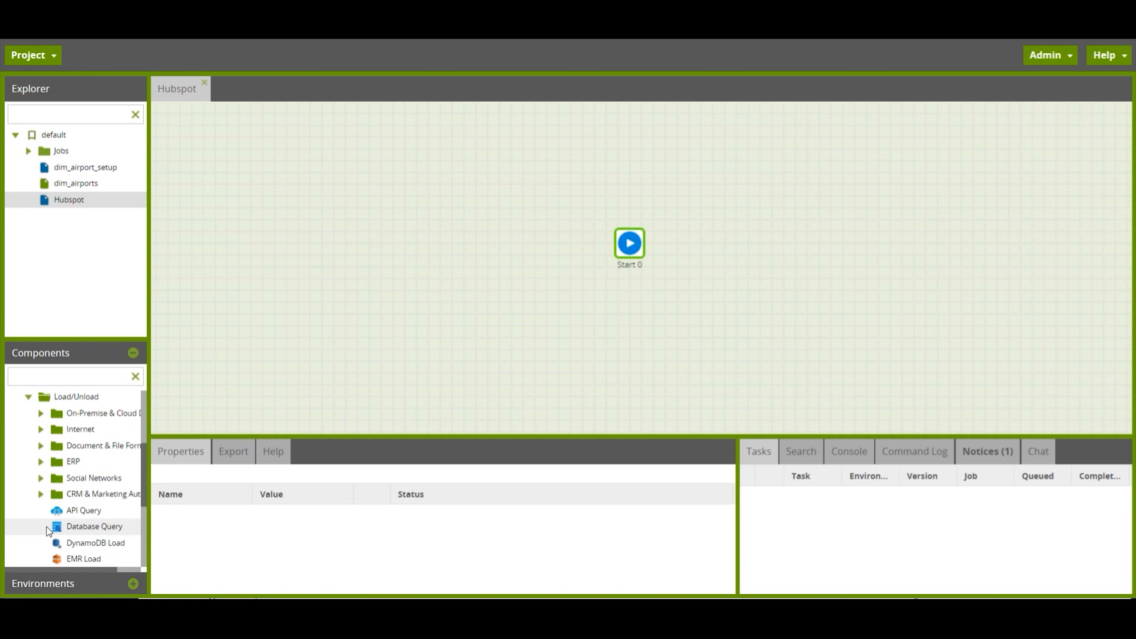
left_click(41, 494)
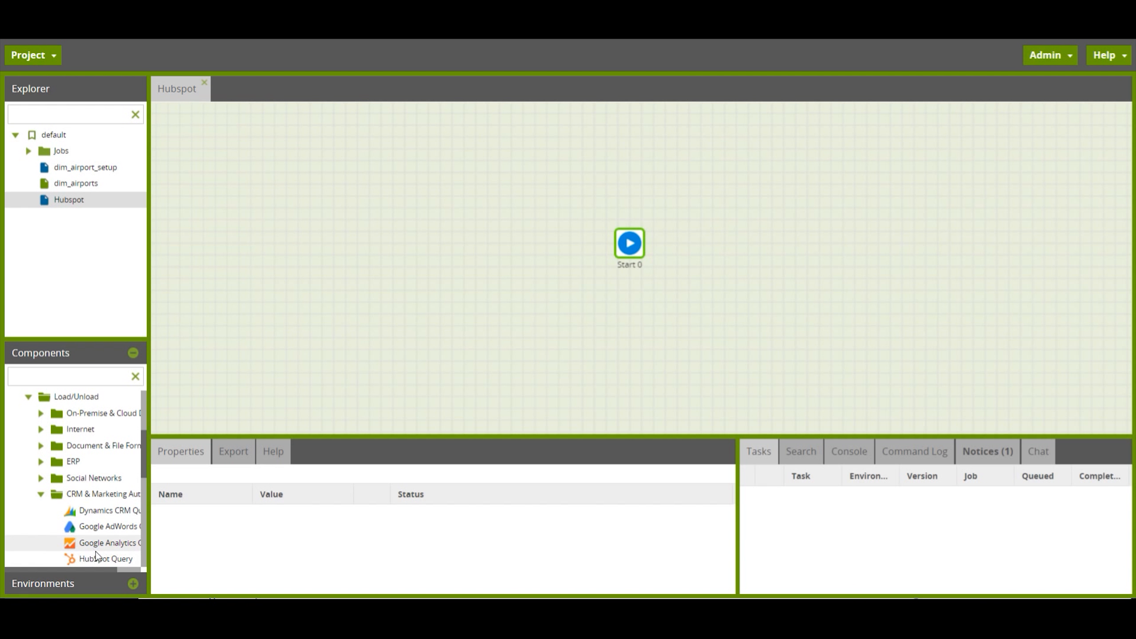
left_click_drag(98, 558, 732, 252)
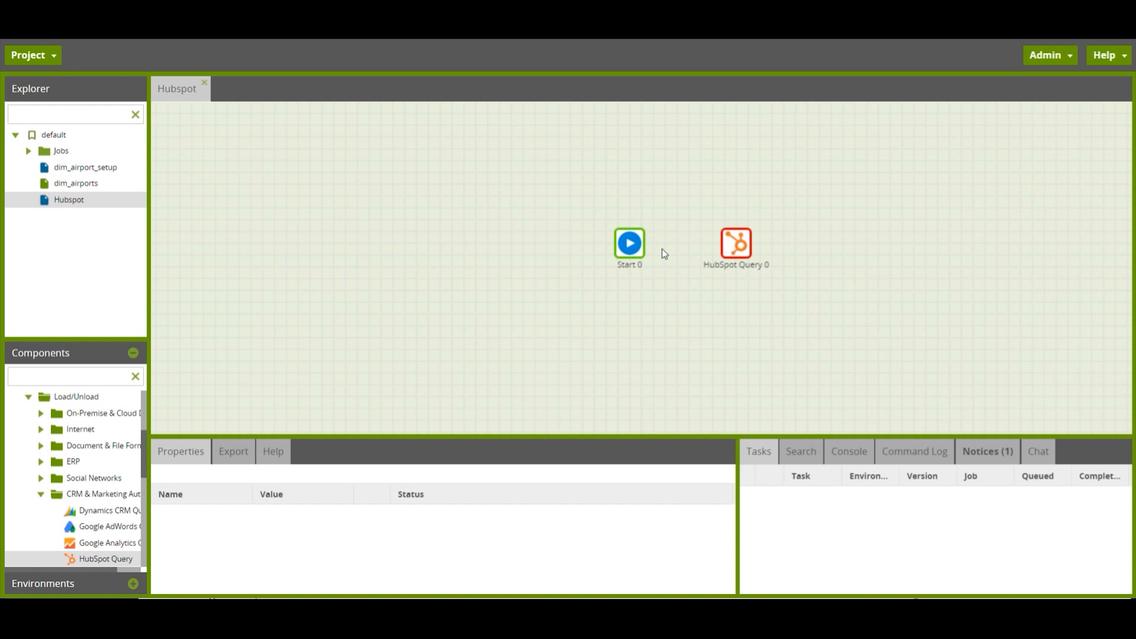
- Connect Start 0 to the HubSpot Query component and select the query to show its properties
left_click(635, 248)
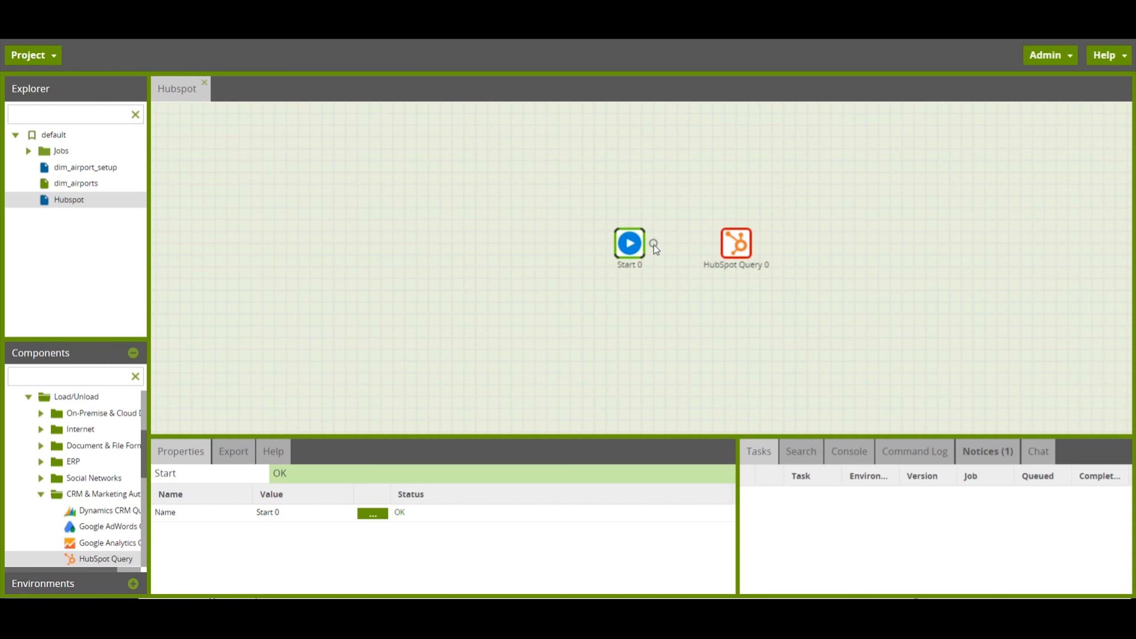
left_click_drag(653, 246, 738, 248)
left_click(738, 248)
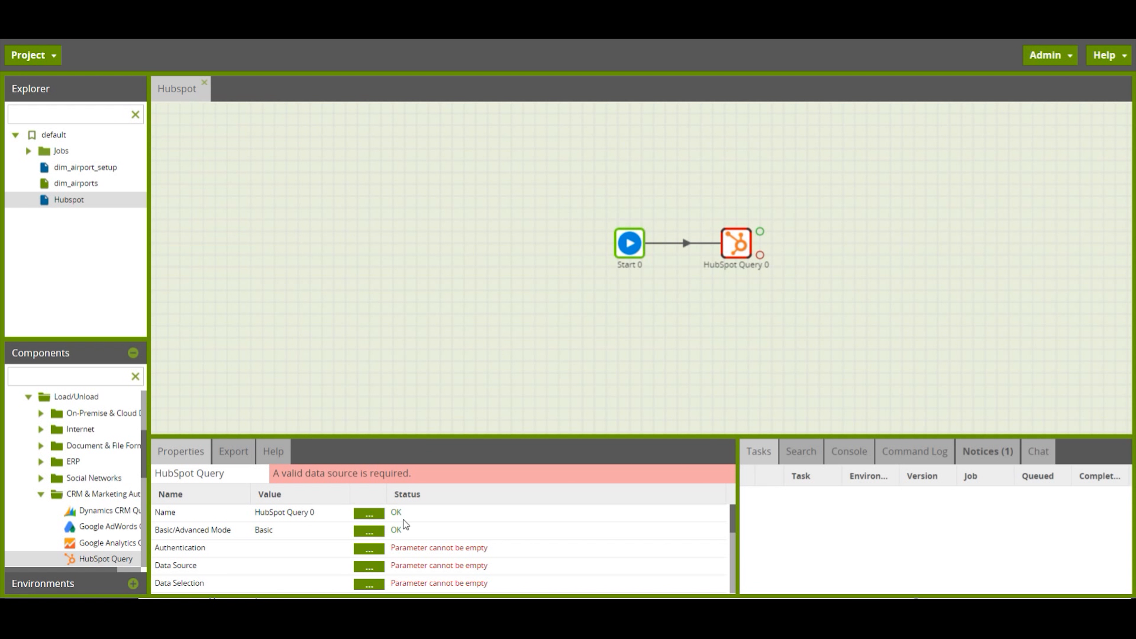
- Set the HubSpot Query's authentication to Matillion Hubspot
left_click(375, 550)
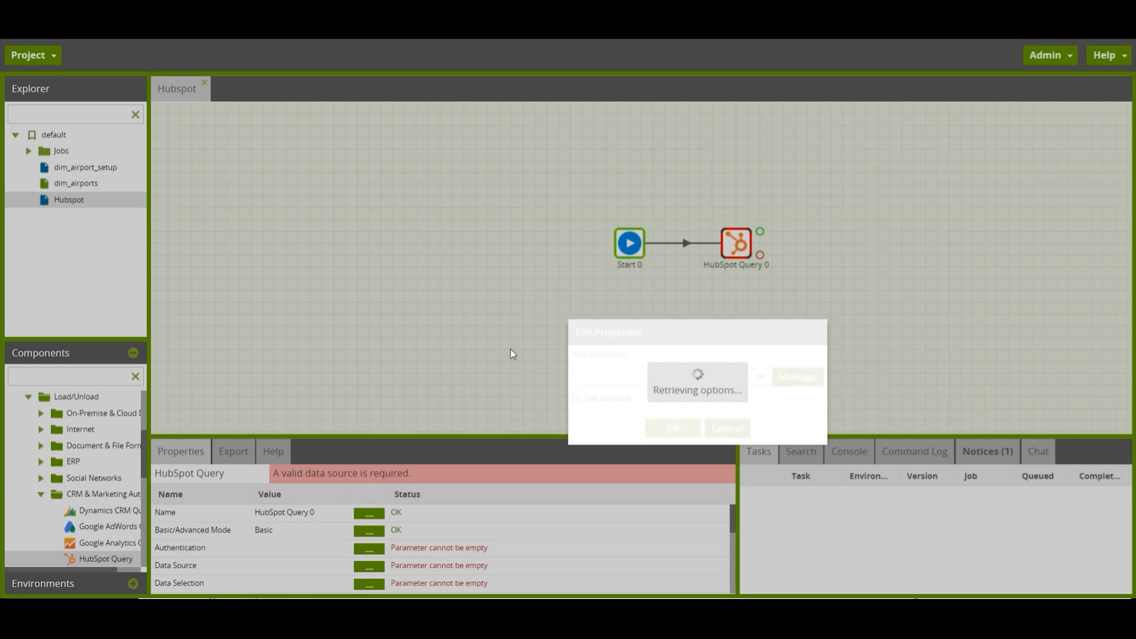
left_click(525, 312)
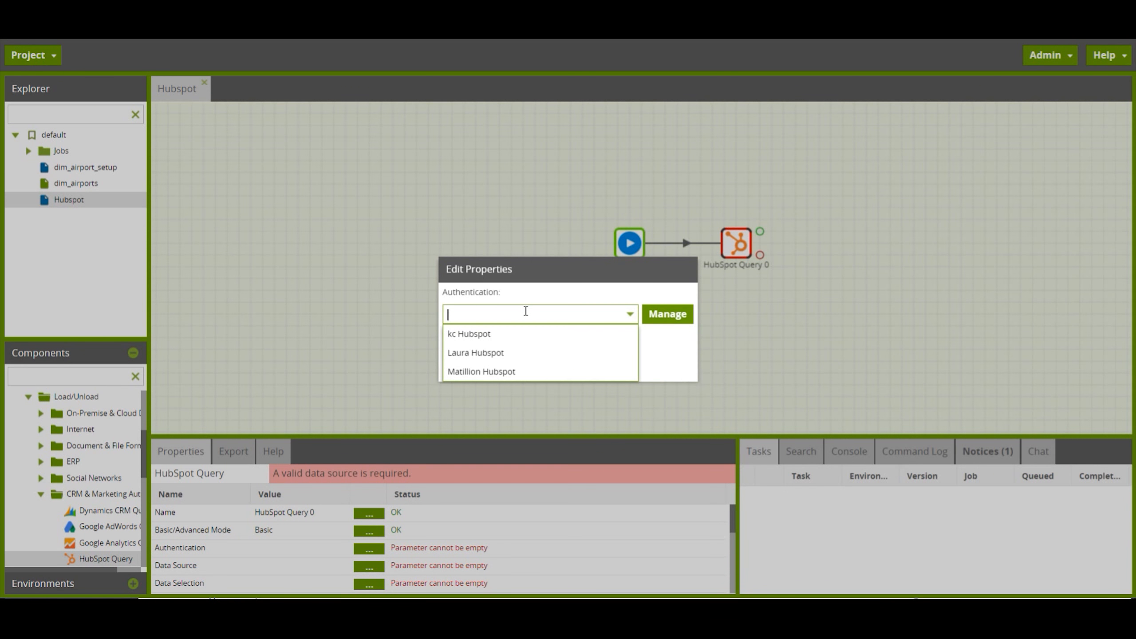
left_click(514, 373)
left_click(542, 367)
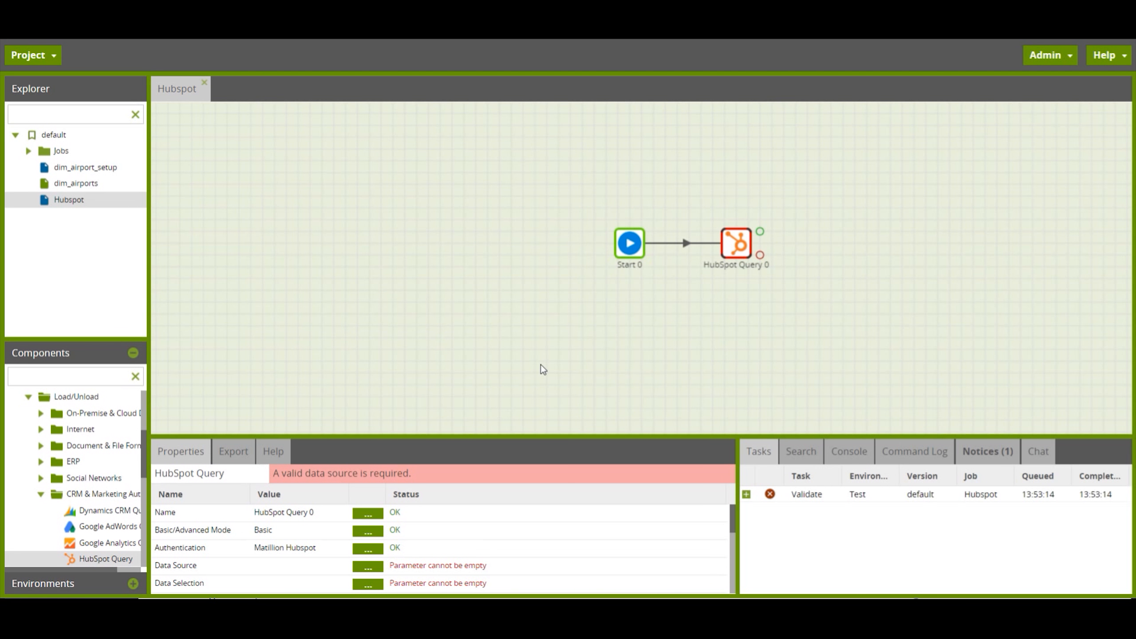
- Set the HubSpot Query's data source to Contacts
left_click(378, 572)
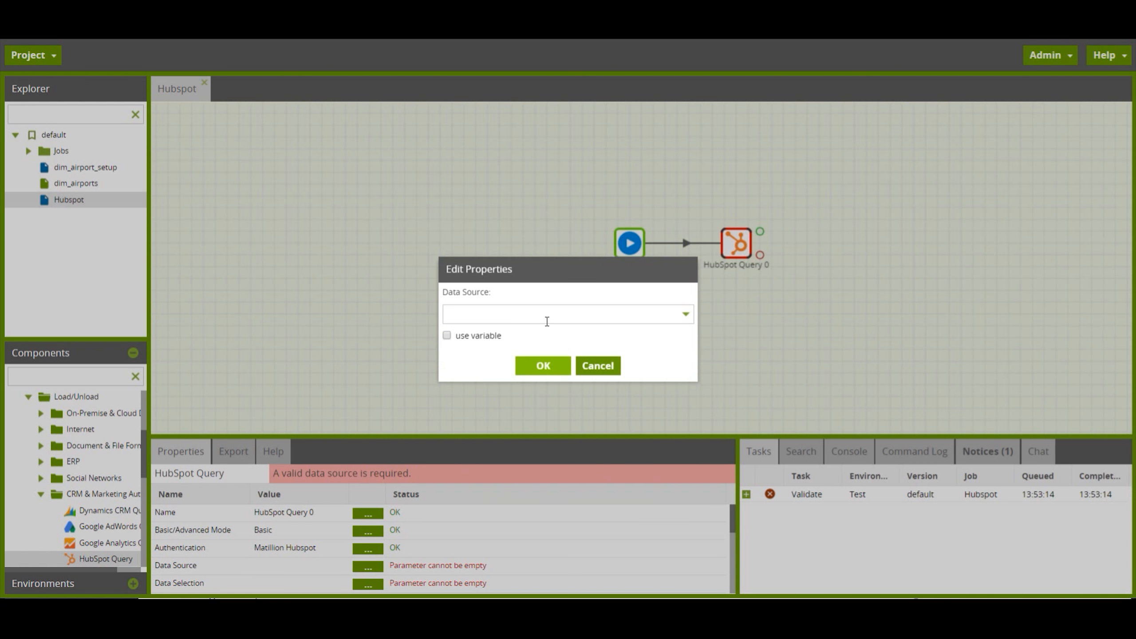
left_click(548, 318)
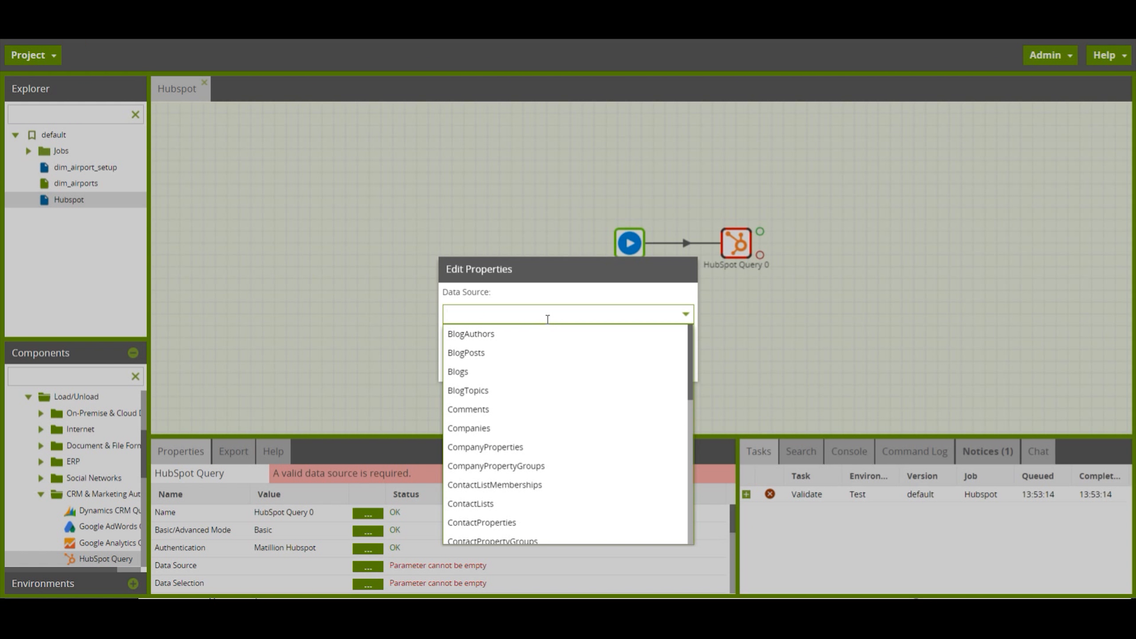
scroll(542, 373, "down", 2)
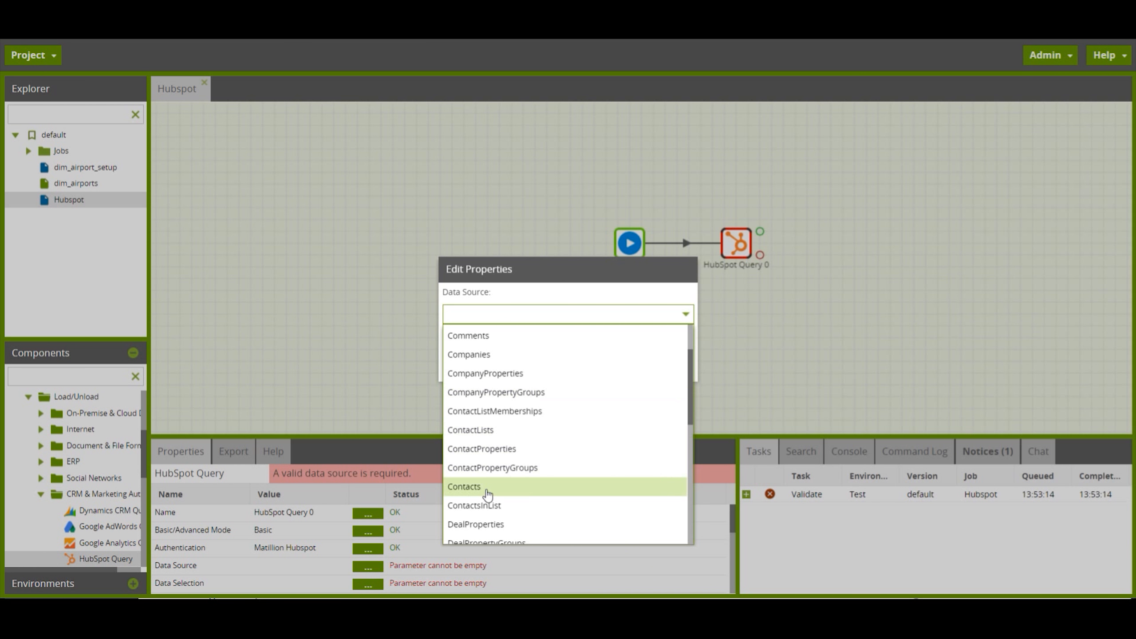
left_click(464, 486)
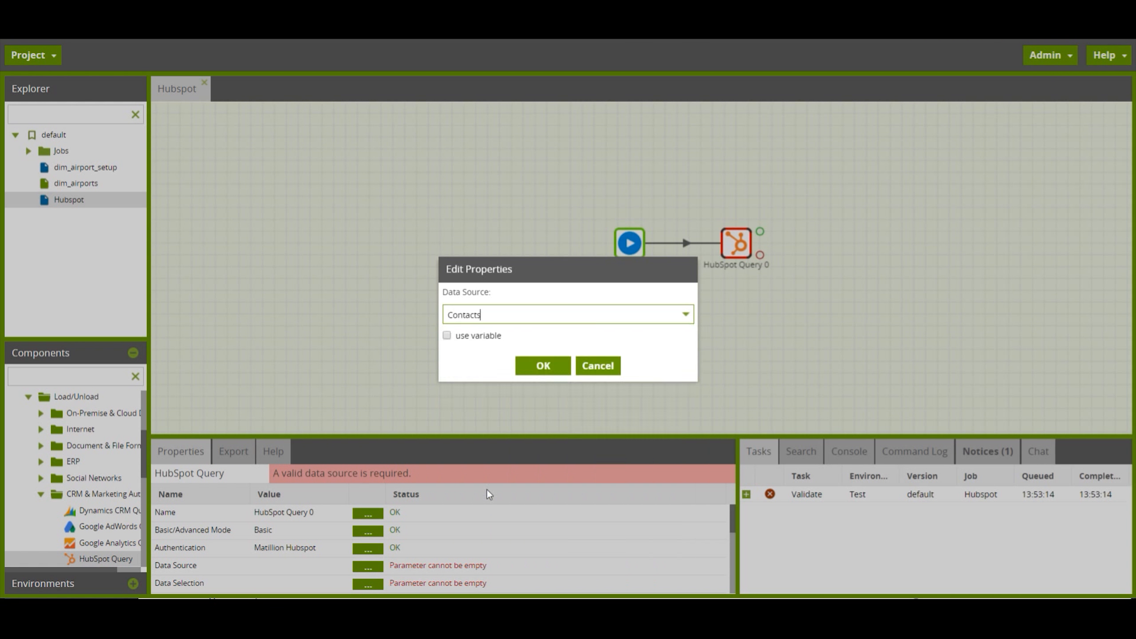
left_click(529, 374)
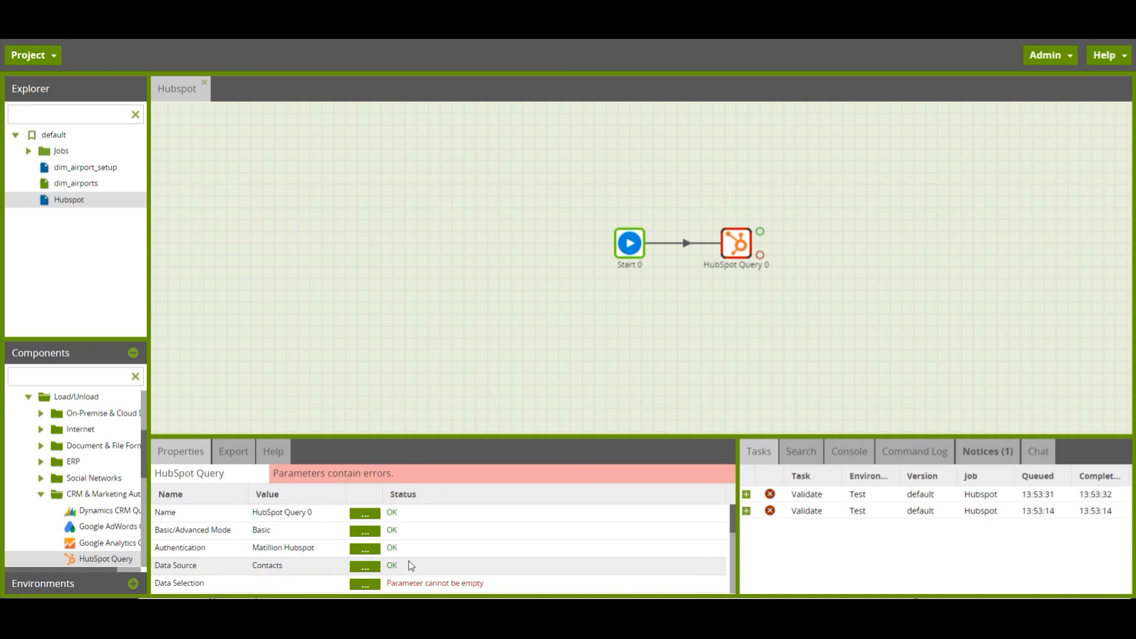
- Add the First Name and Last Name columns to the HubSpot Query's data selection
left_click(365, 585)
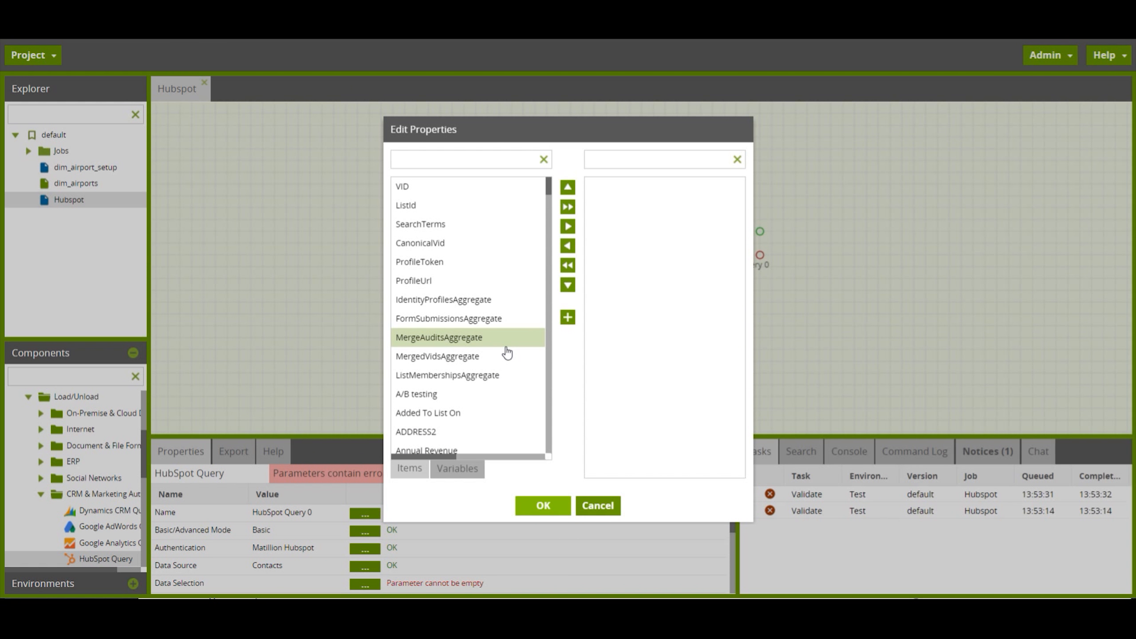
left_click(469, 160)
type("firs")
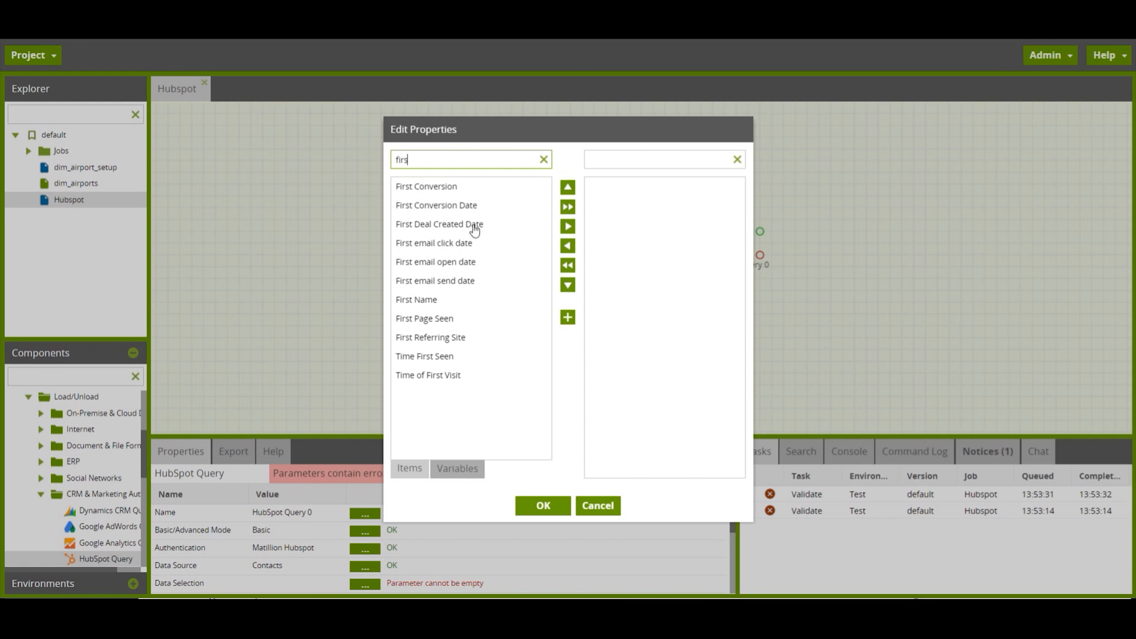
left_click(460, 309)
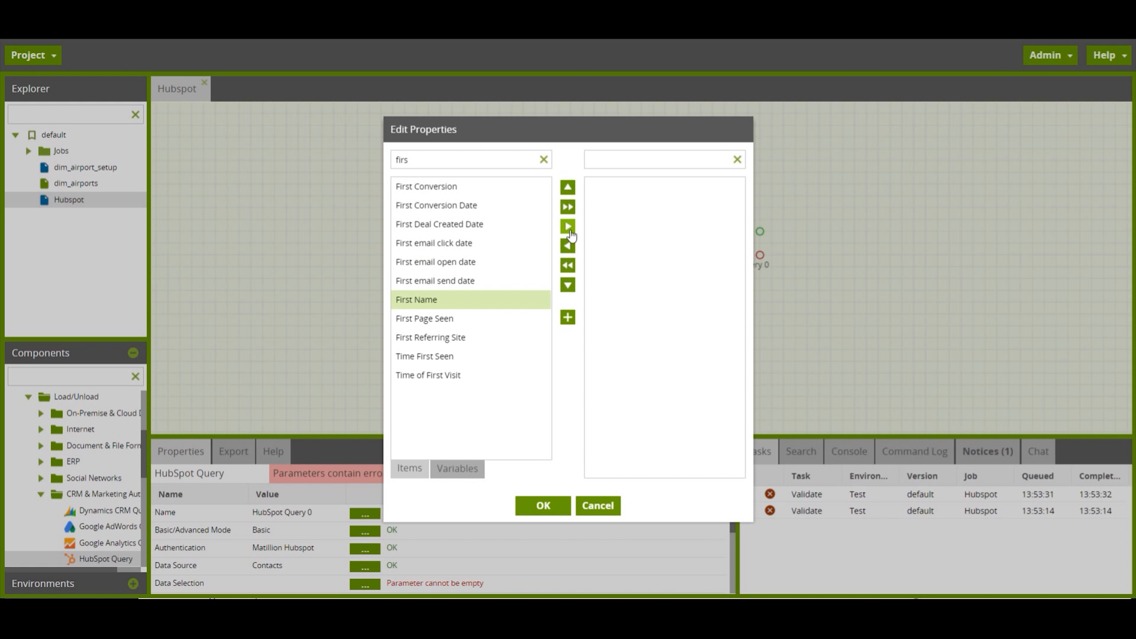
left_click(568, 226)
left_click(448, 155)
double_click(446, 154)
type("las")
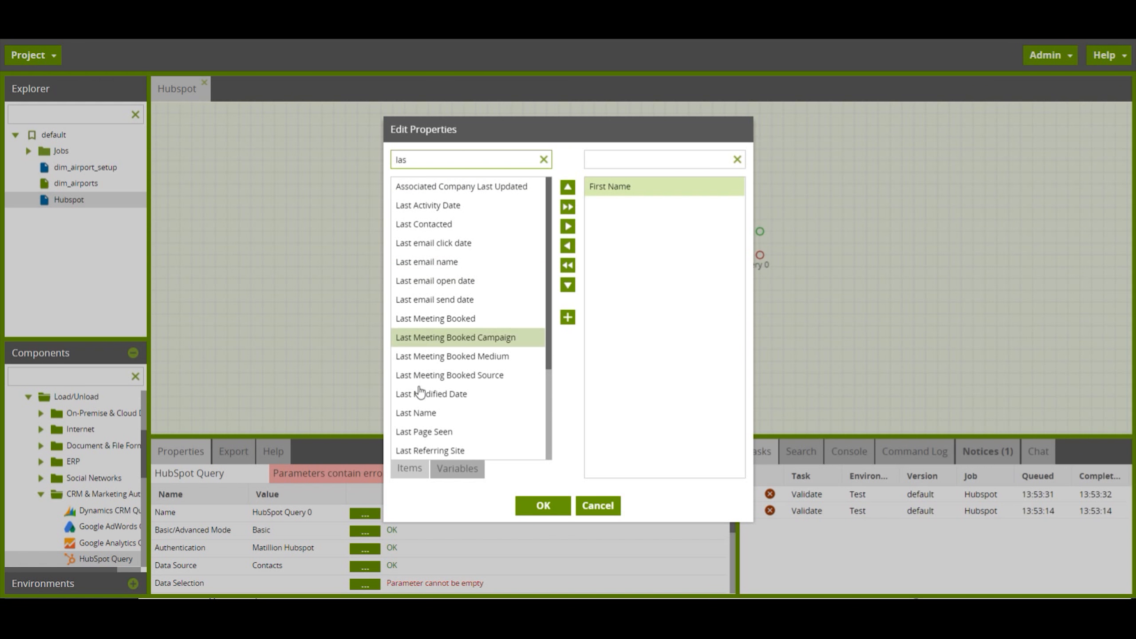
left_click(415, 413)
left_click(568, 227)
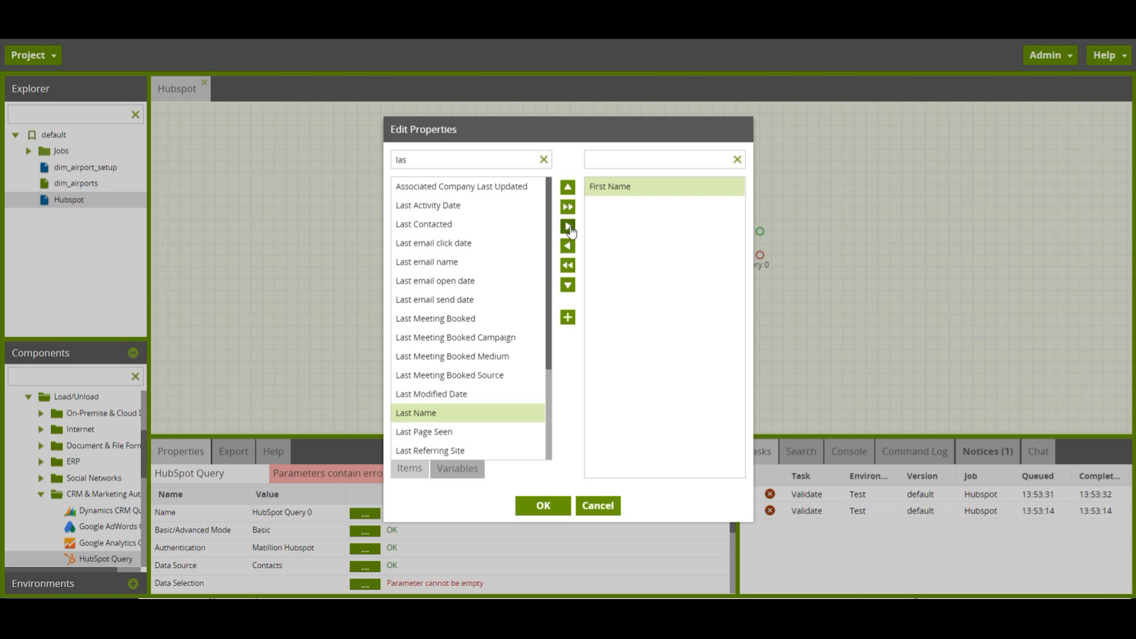
- Add the Company Name and Email columns to the data selection and accept the column list
double_click(491, 165)
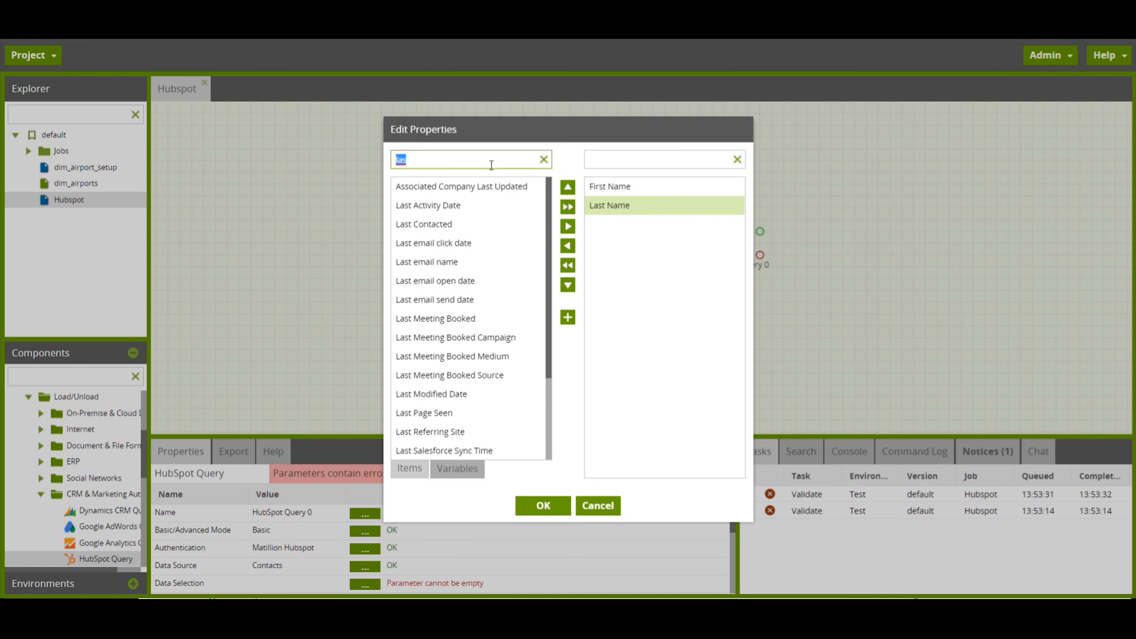
type("com")
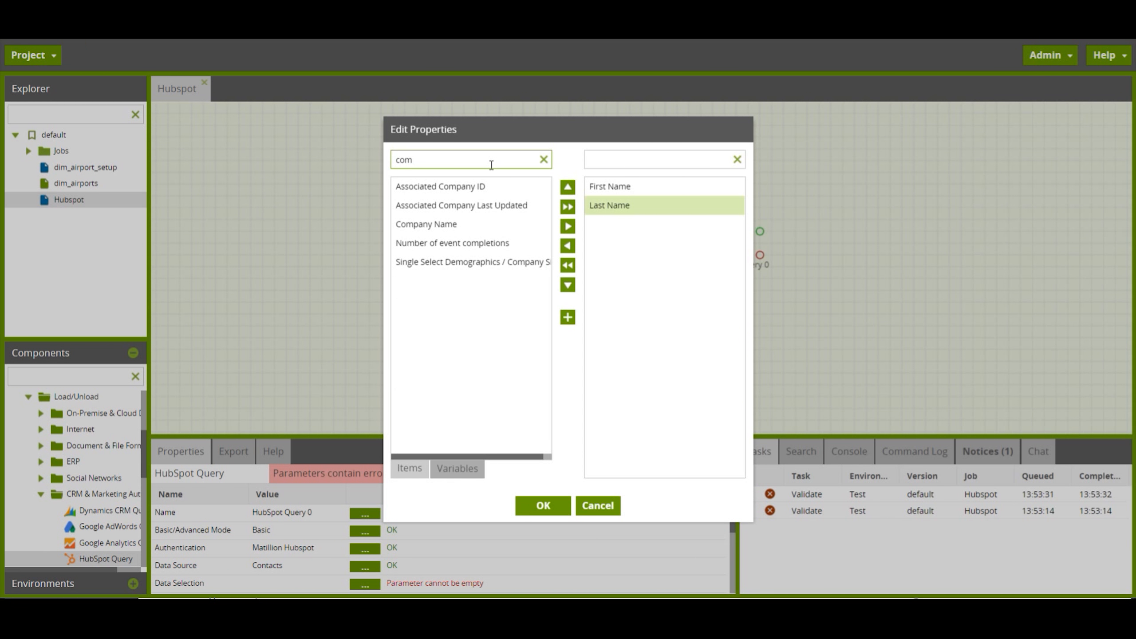
left_click(436, 225)
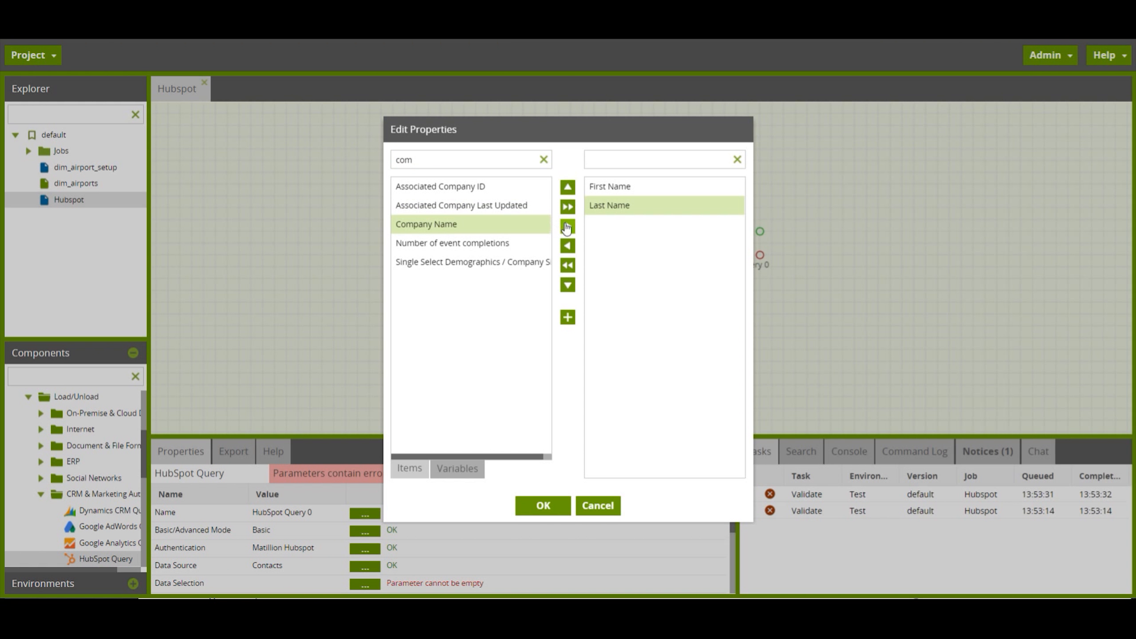
left_click(568, 225)
left_click(438, 162)
double_click(424, 165)
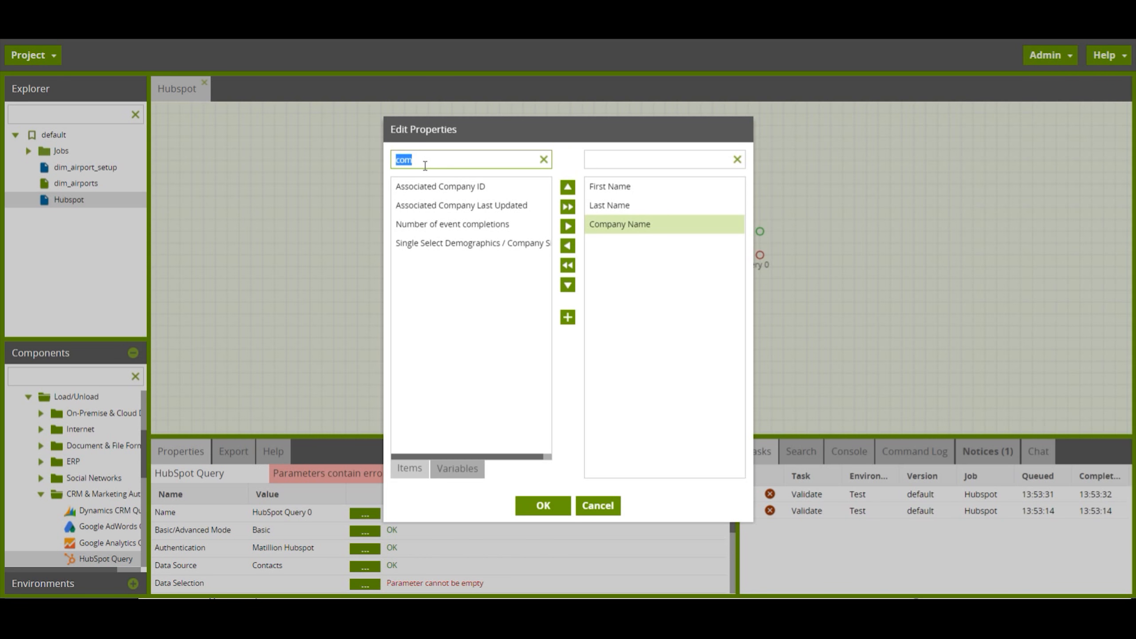
type("em")
left_click(427, 244)
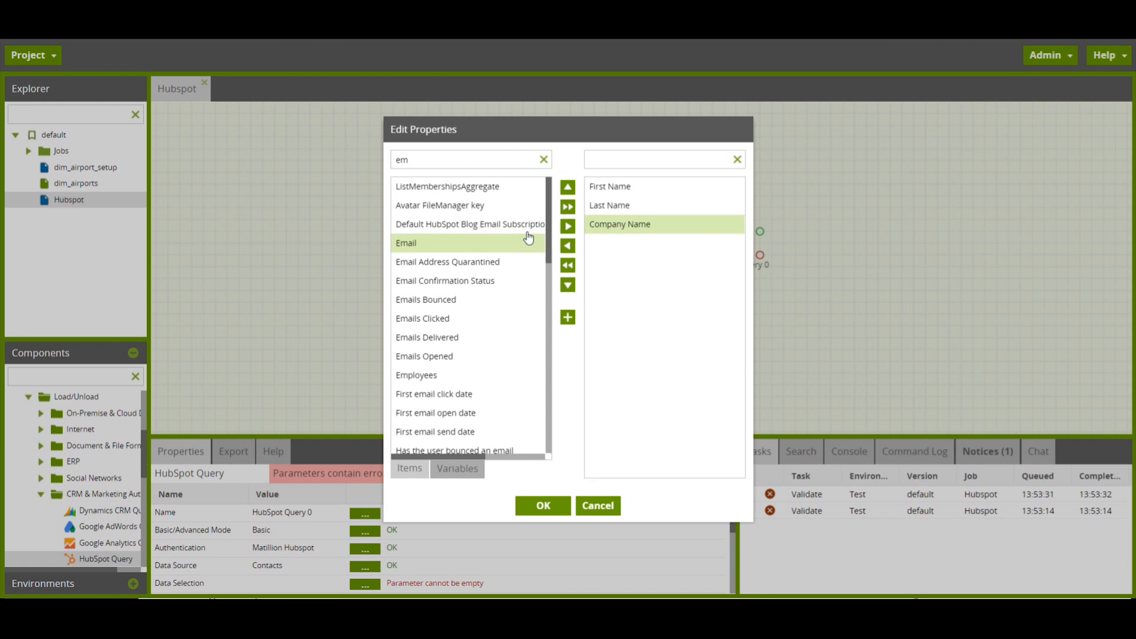
left_click(568, 226)
left_click(543, 506)
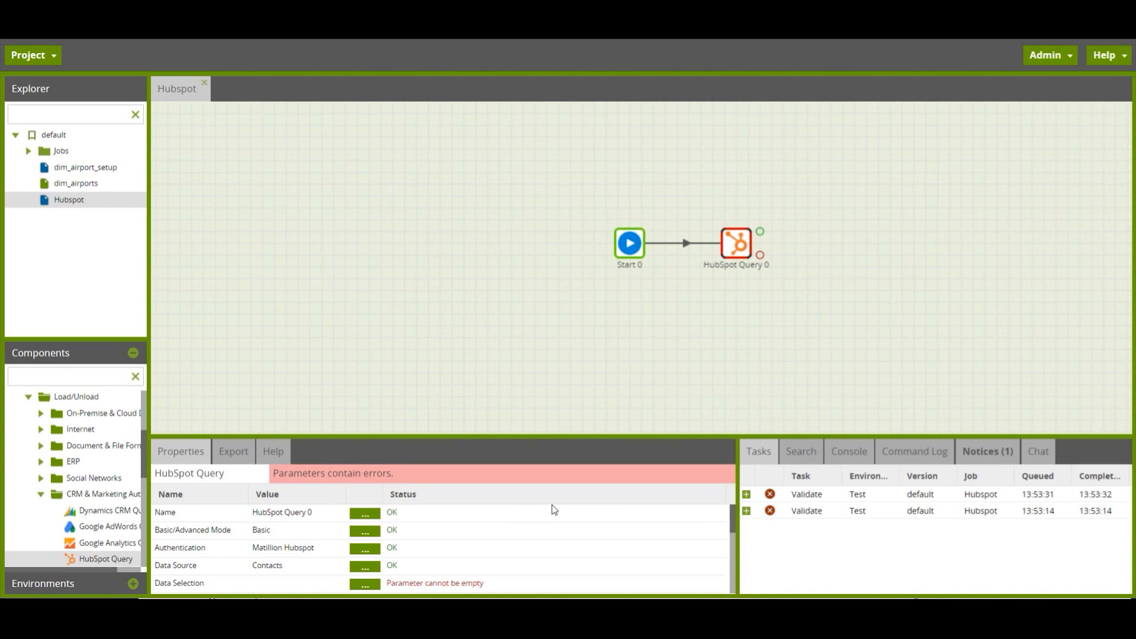
- Enlarge the component's property area and set the target table name to hubspot_contacts
left_click_drag(488, 435, 493, 379)
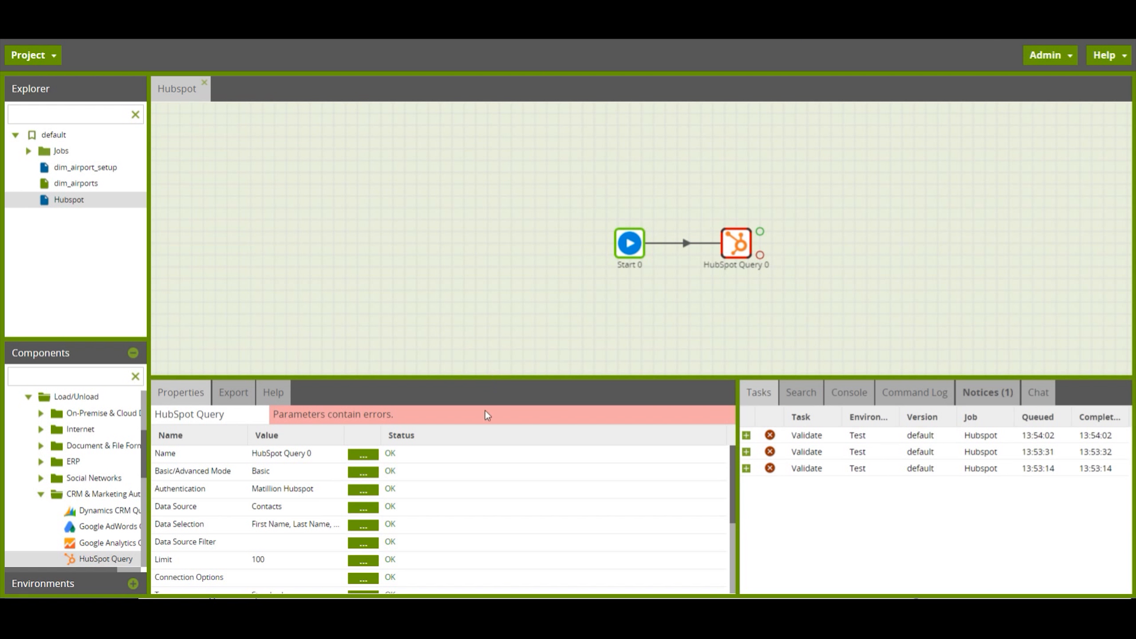
scroll(444, 514, "down", 4)
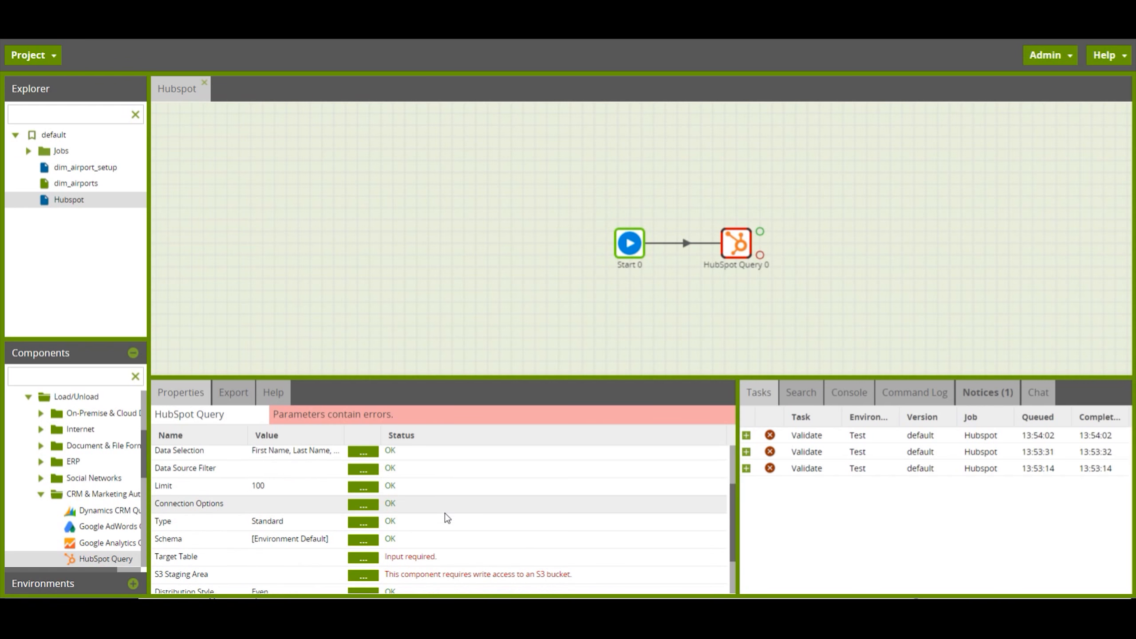
left_click(363, 558)
type("hiub")
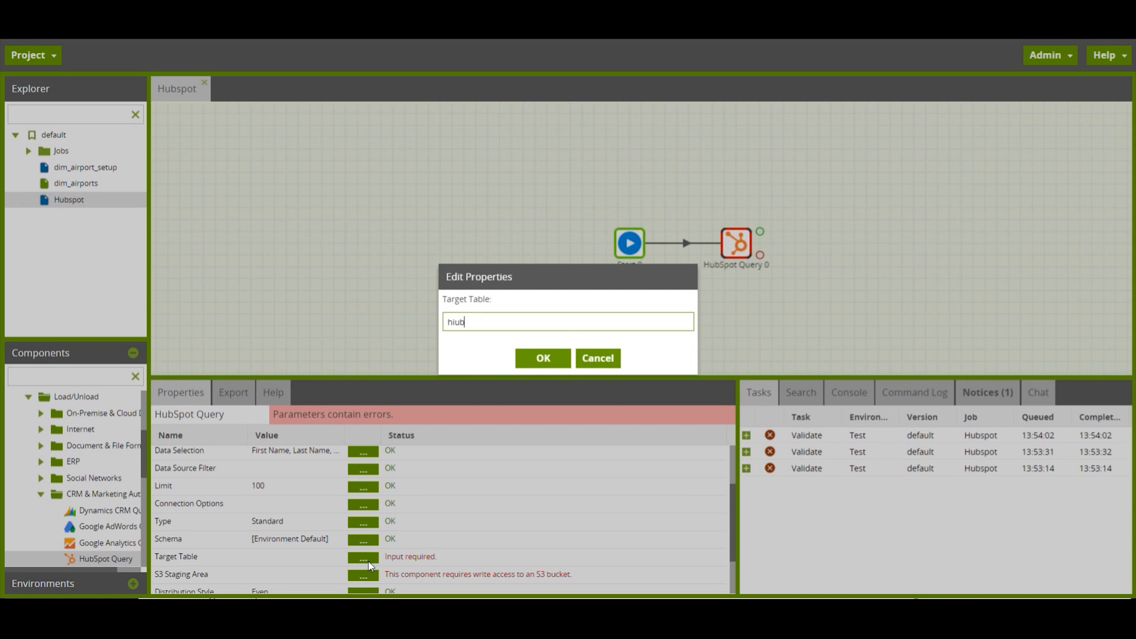
type("ubspor")
key("BackSpace")
type("t_contact")
left_click(542, 358)
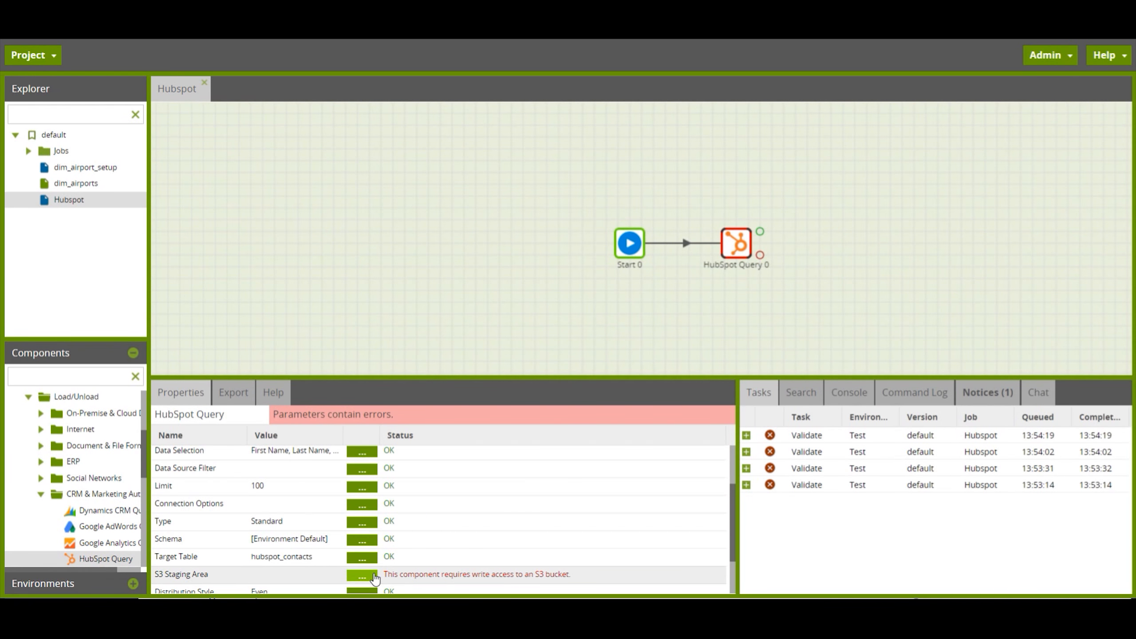
- Set the HubSpot Query's S3 staging area to the mtln-lauratest bucket
left_click(374, 576)
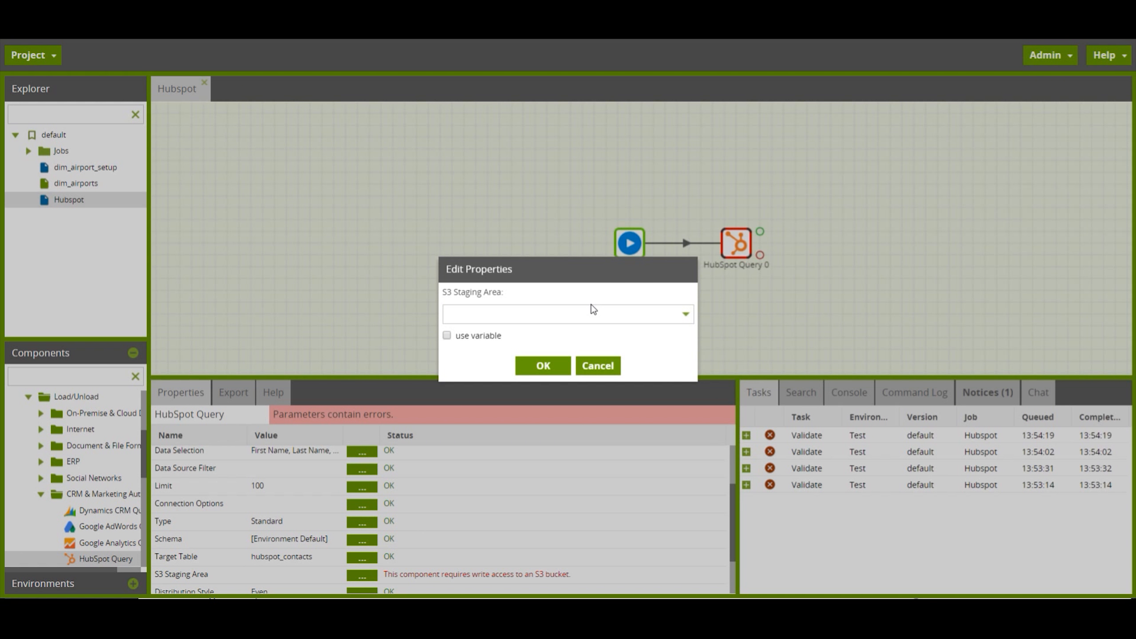
left_click(592, 311)
type("la")
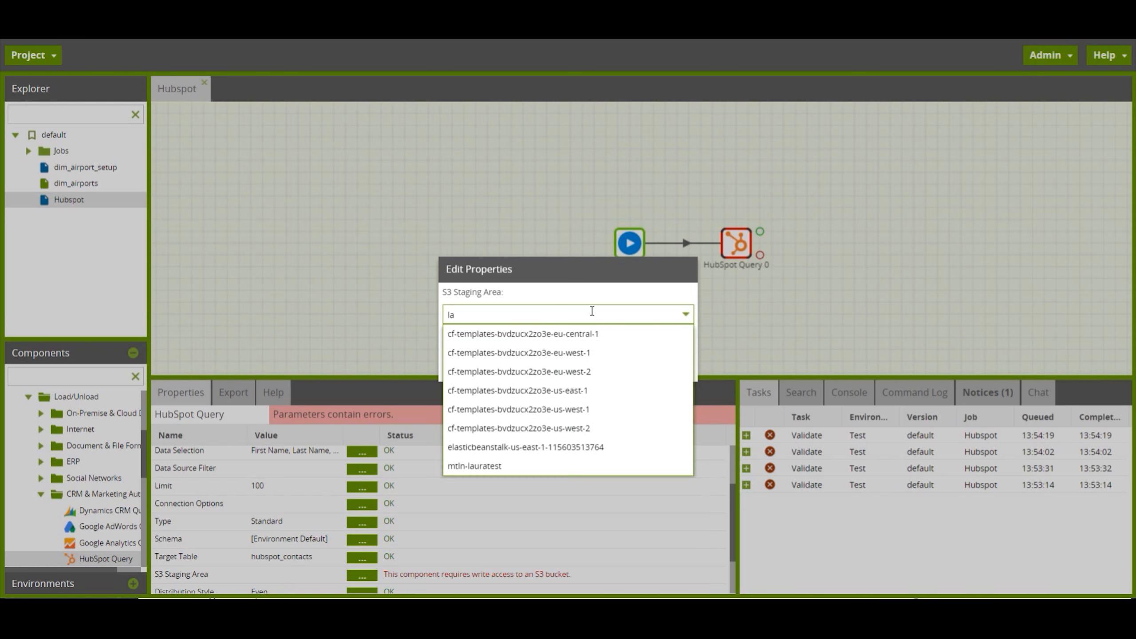
left_click(530, 467)
left_click(550, 371)
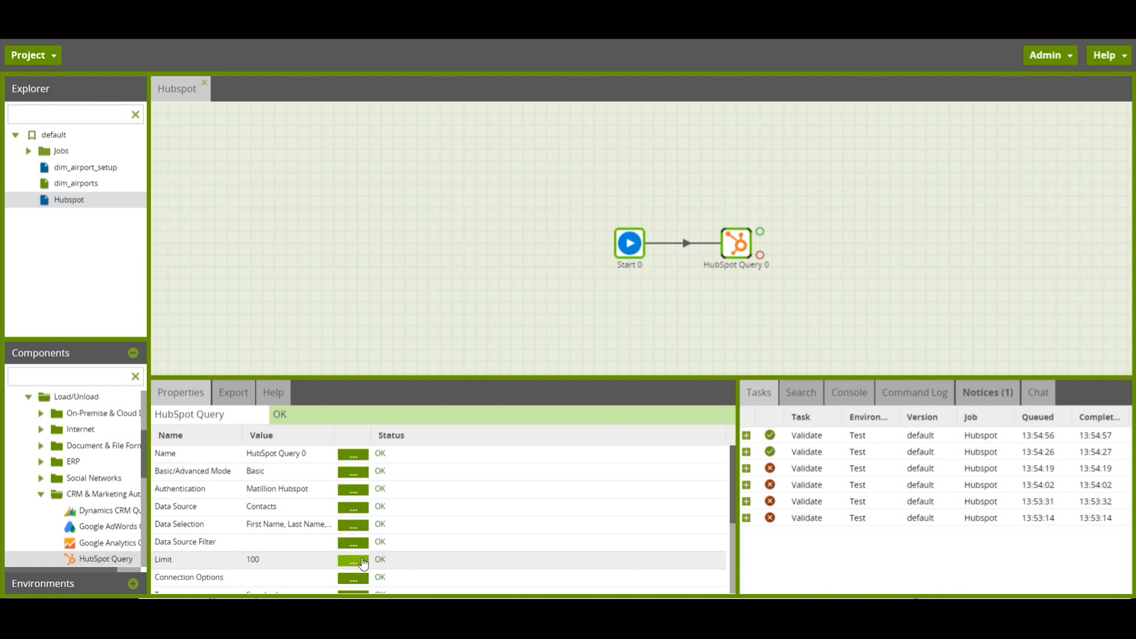
- Set the HubSpot Query's row limit to 10000 and run the component
left_click(363, 564)
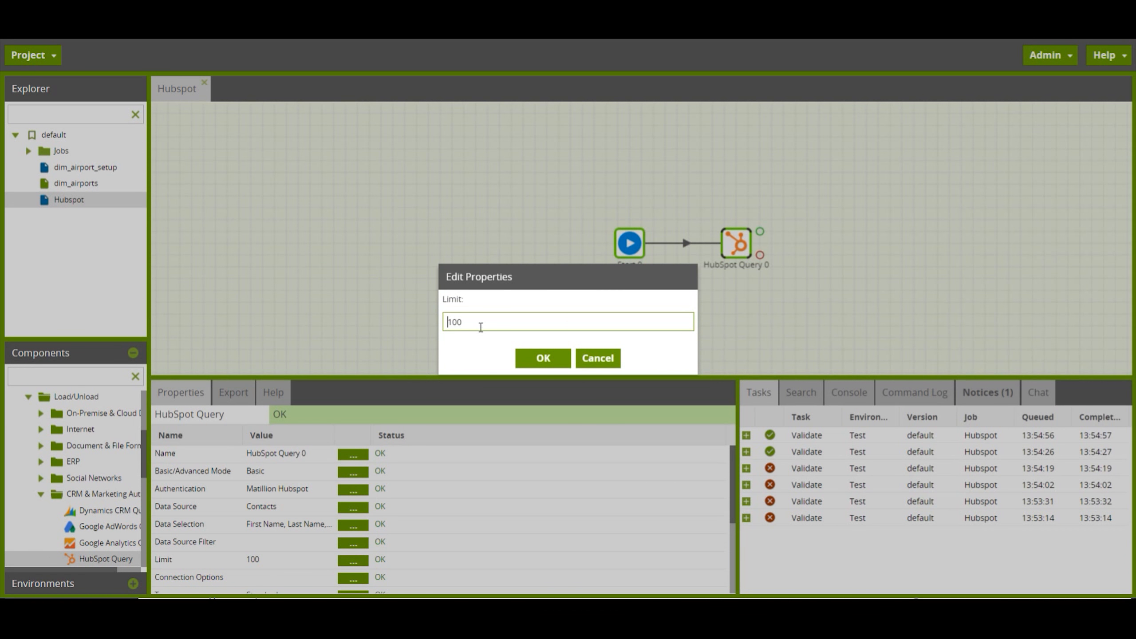
type("00")
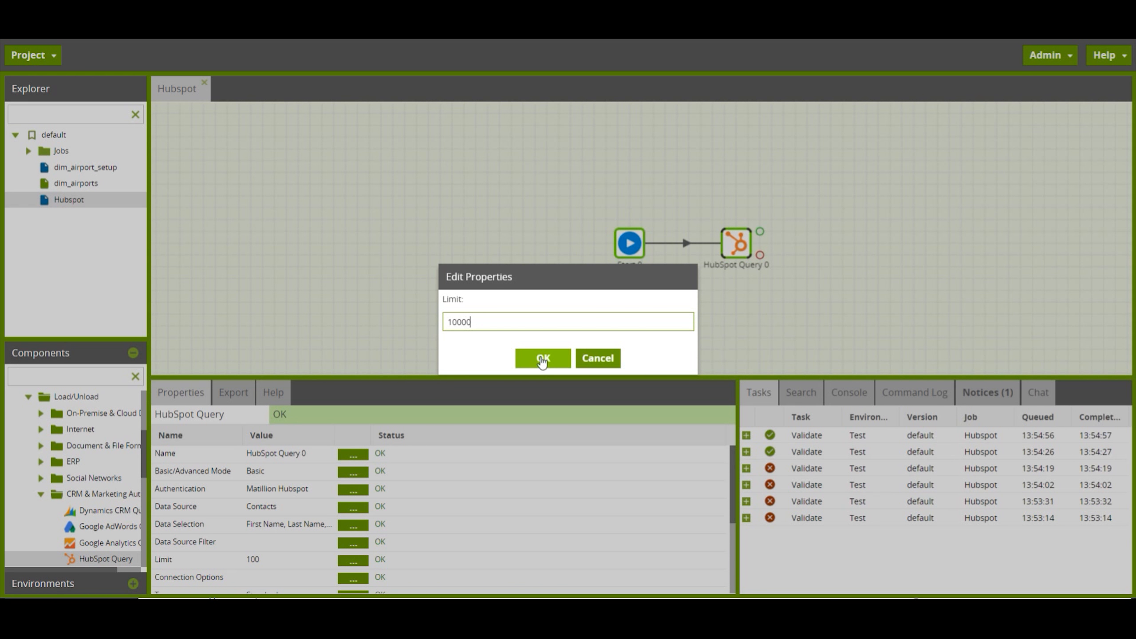
left_click(542, 358)
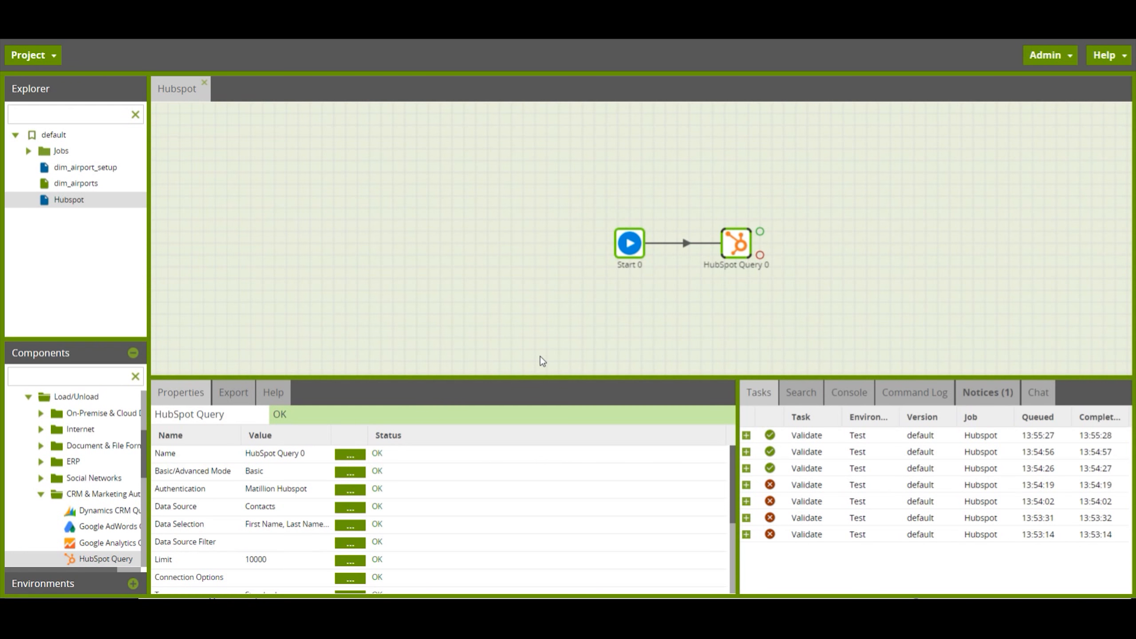
right_click(741, 248)
left_click(760, 252)
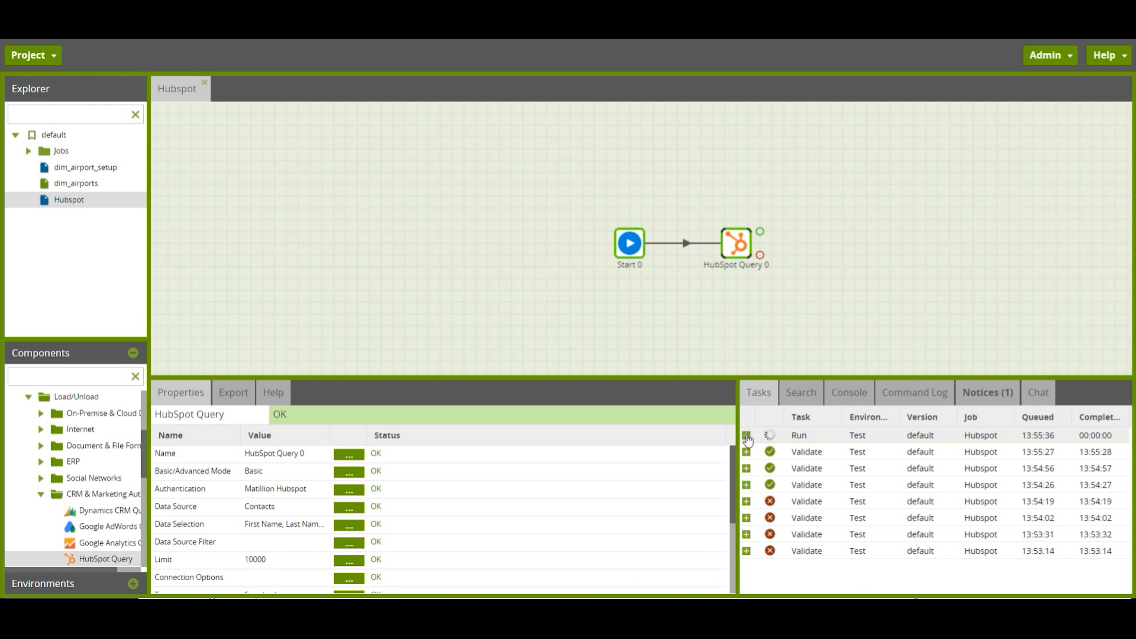
- Expand the task details of the Hubspot job's run
left_click(746, 436)
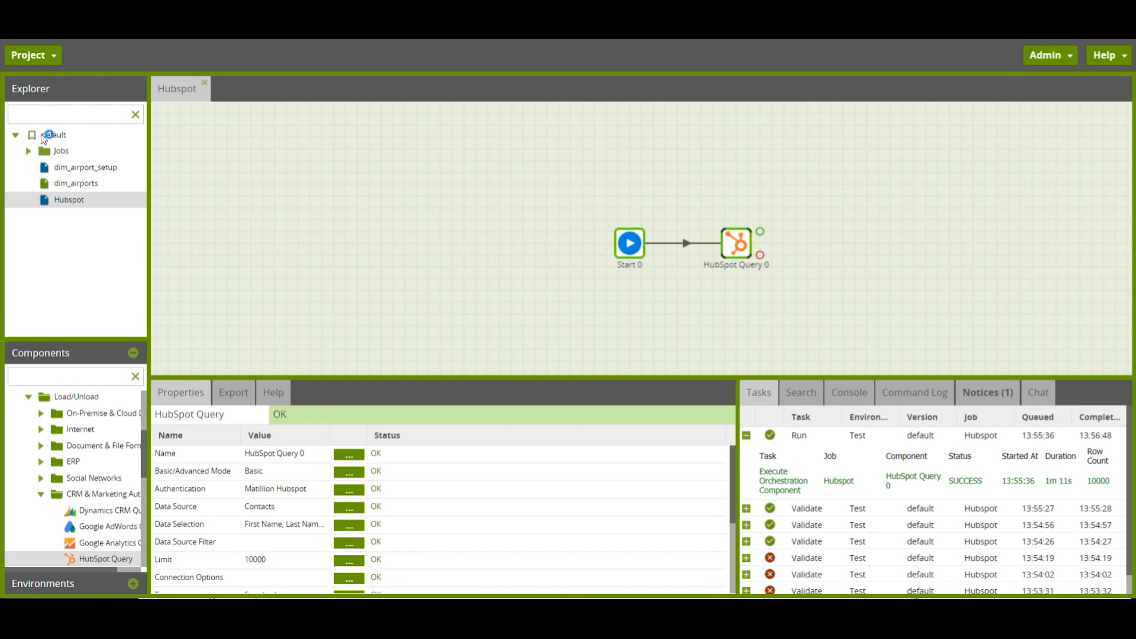
- Create a transformation job named Hubspot View Data under the default version and open it
right_click(42, 135)
left_click(102, 181)
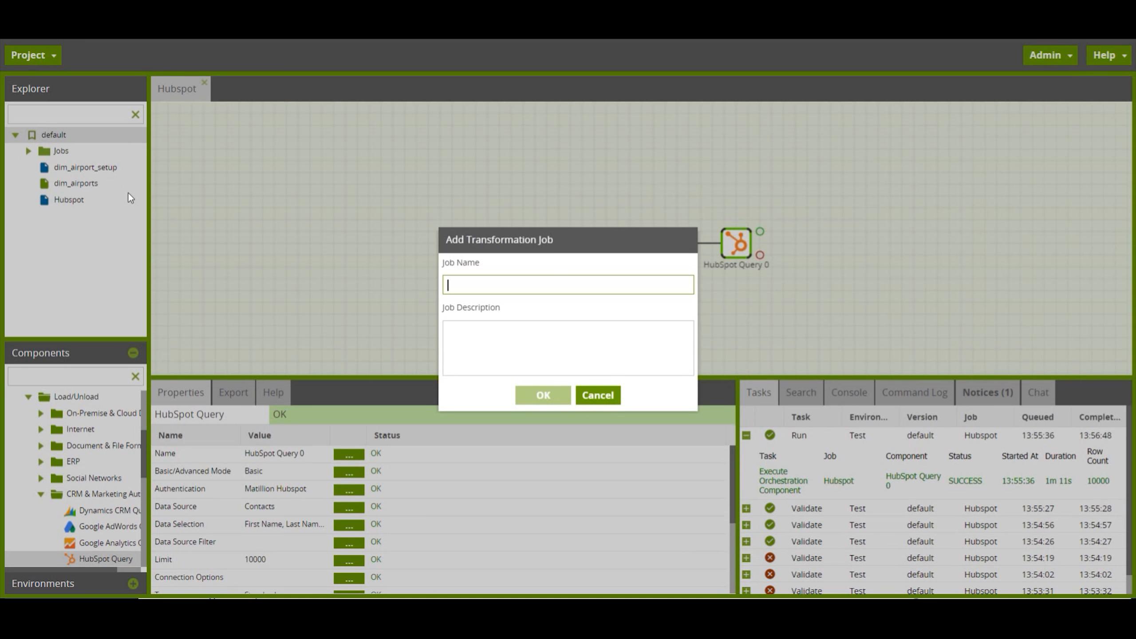
type("Hubspot View Data")
left_click(544, 396)
left_click(535, 358)
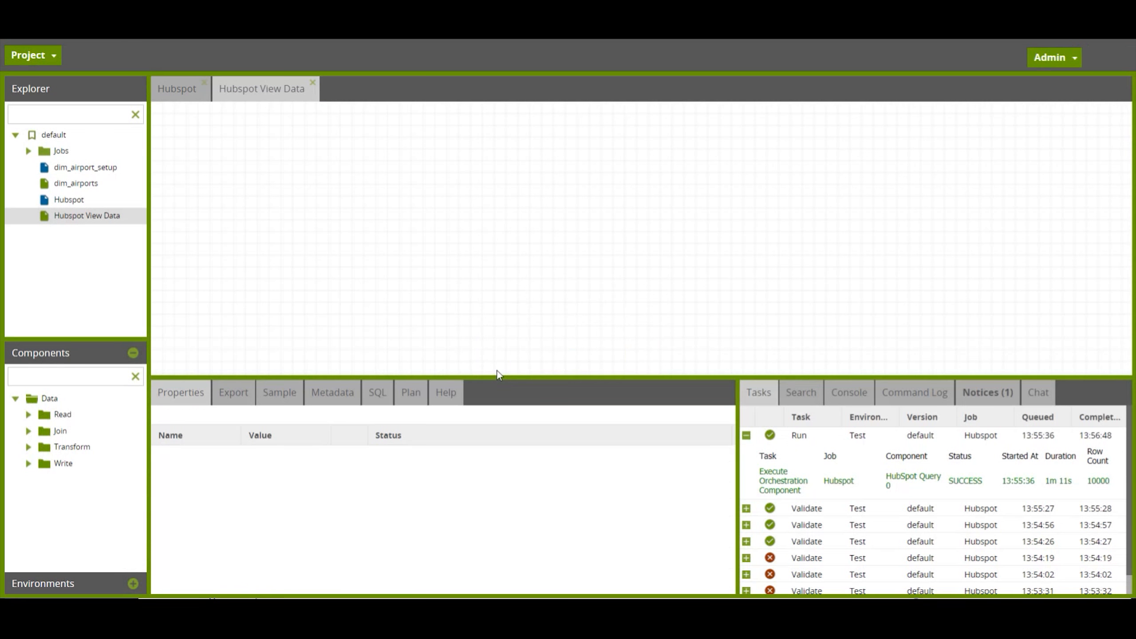
- Add a Table Input component to the Hubspot View Data canvas and set its table name to hubspot_contacts
left_click(28, 416)
left_click_drag(108, 483, 323, 201)
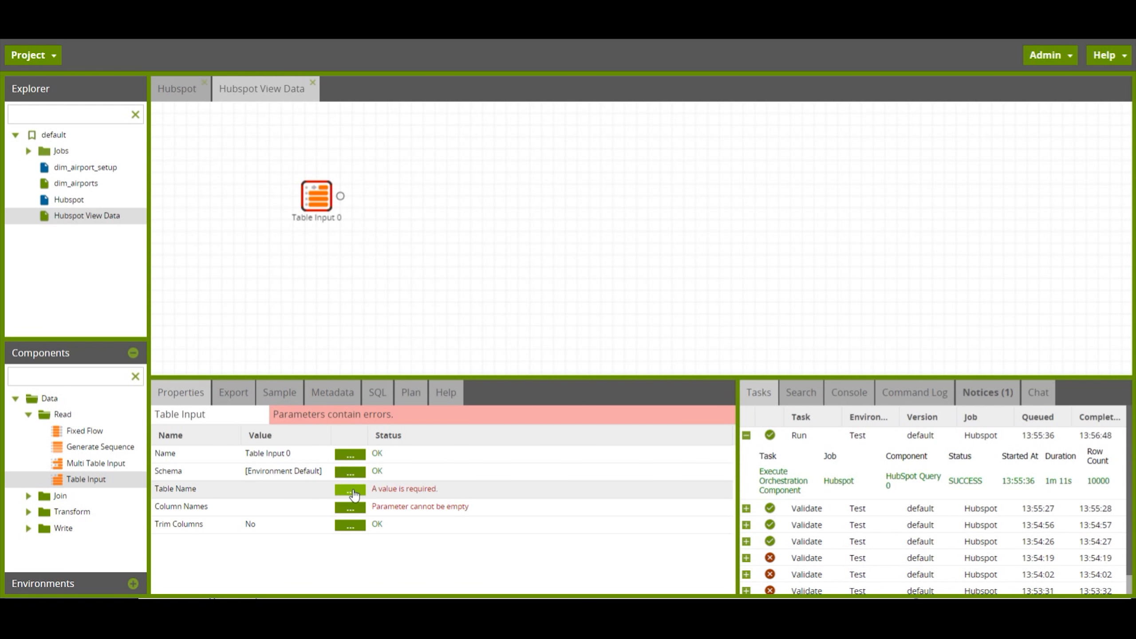
left_click(350, 490)
left_click(468, 313)
type("hub")
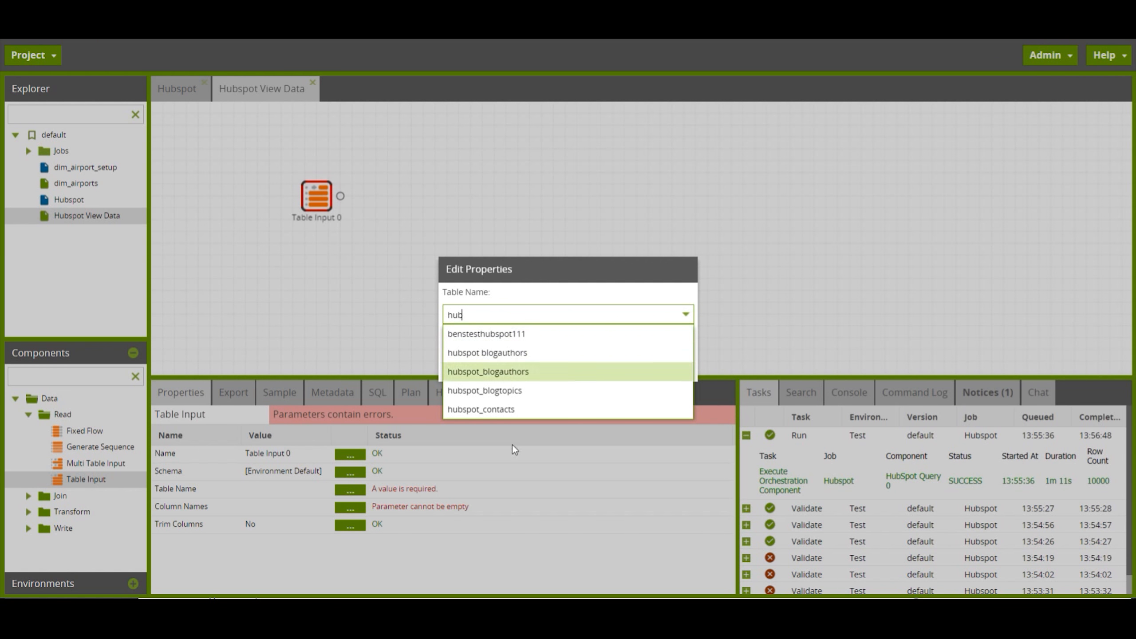
left_click(512, 410)
left_click(539, 373)
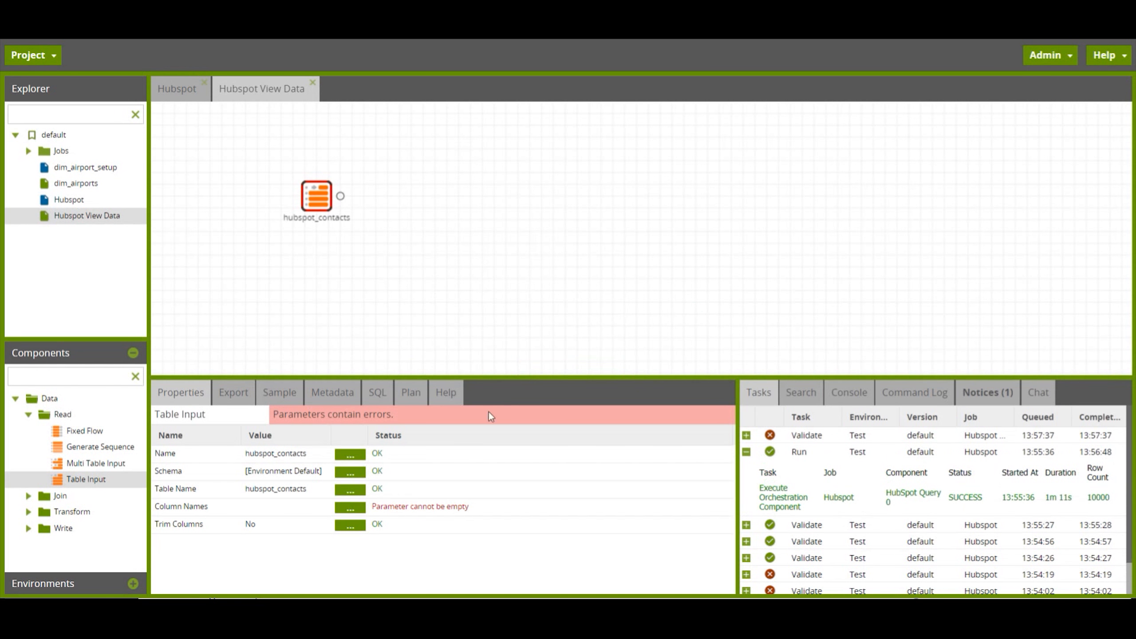
- Include all available columns in the Table Input: first name, last name, company name and email
left_click(350, 508)
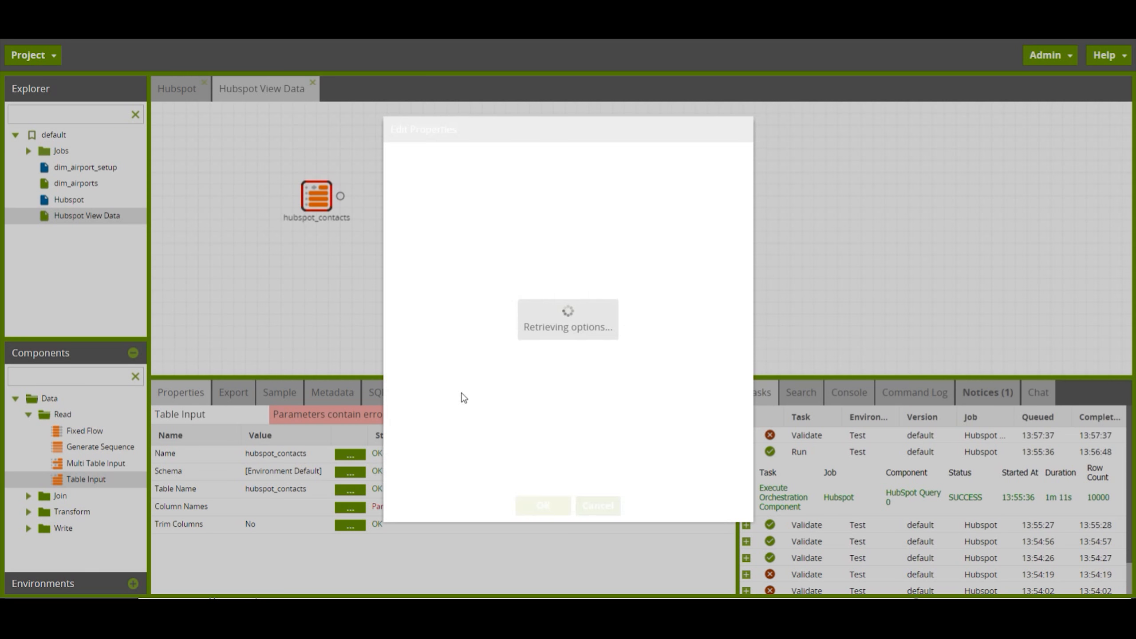
left_click(567, 206)
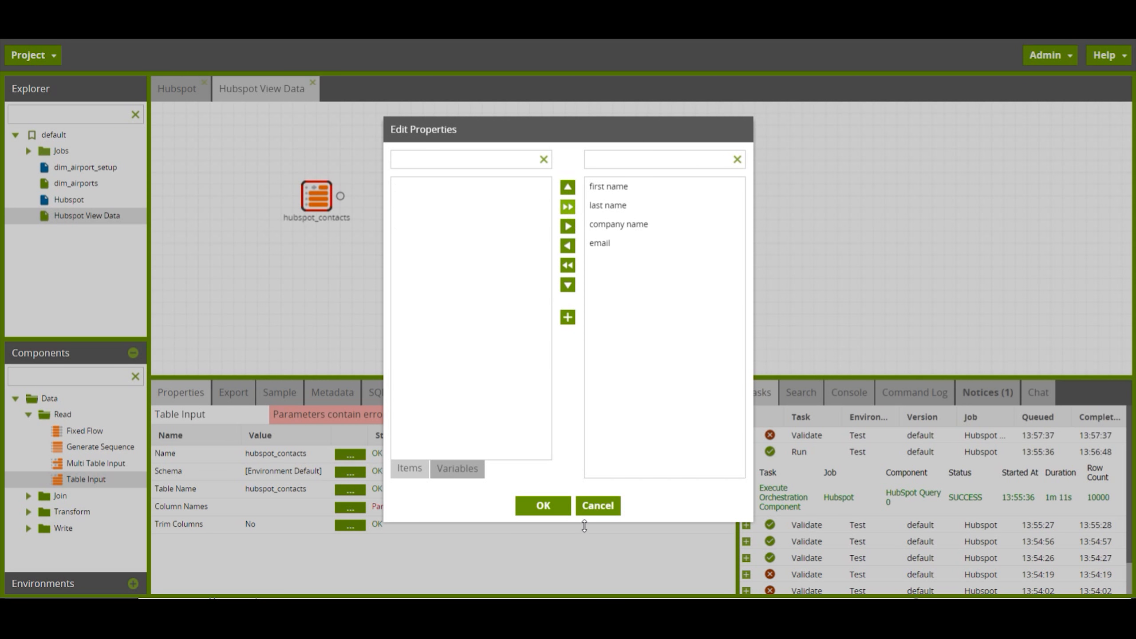
left_click(554, 510)
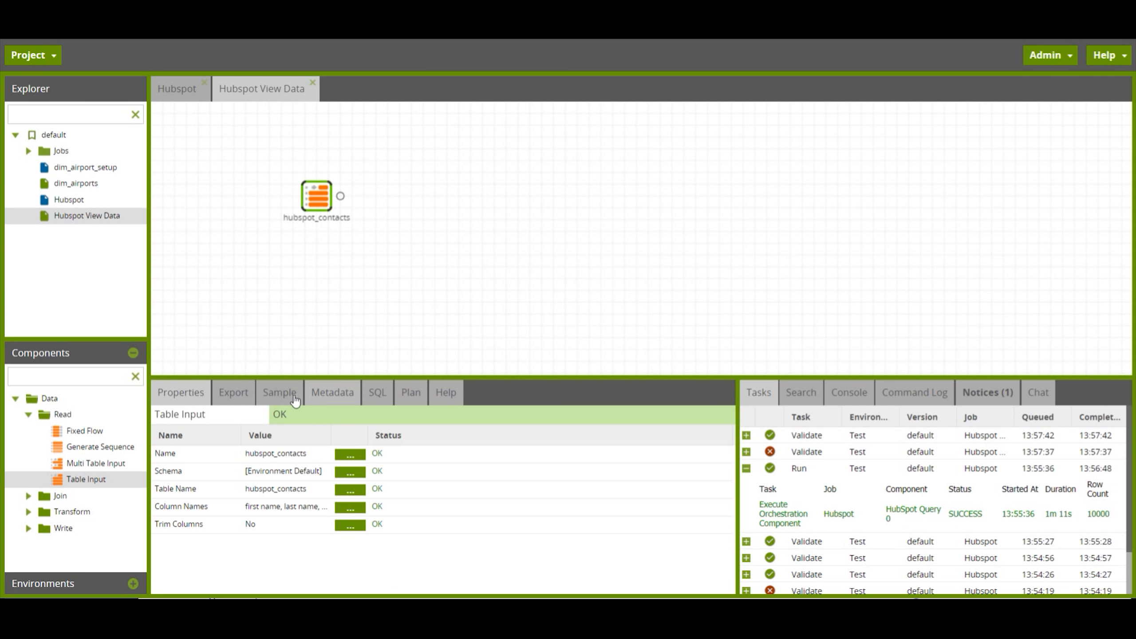
- Sample the hubspot_contacts data and retrieve its row count, then return to the component's properties
left_click(280, 391)
left_click(179, 417)
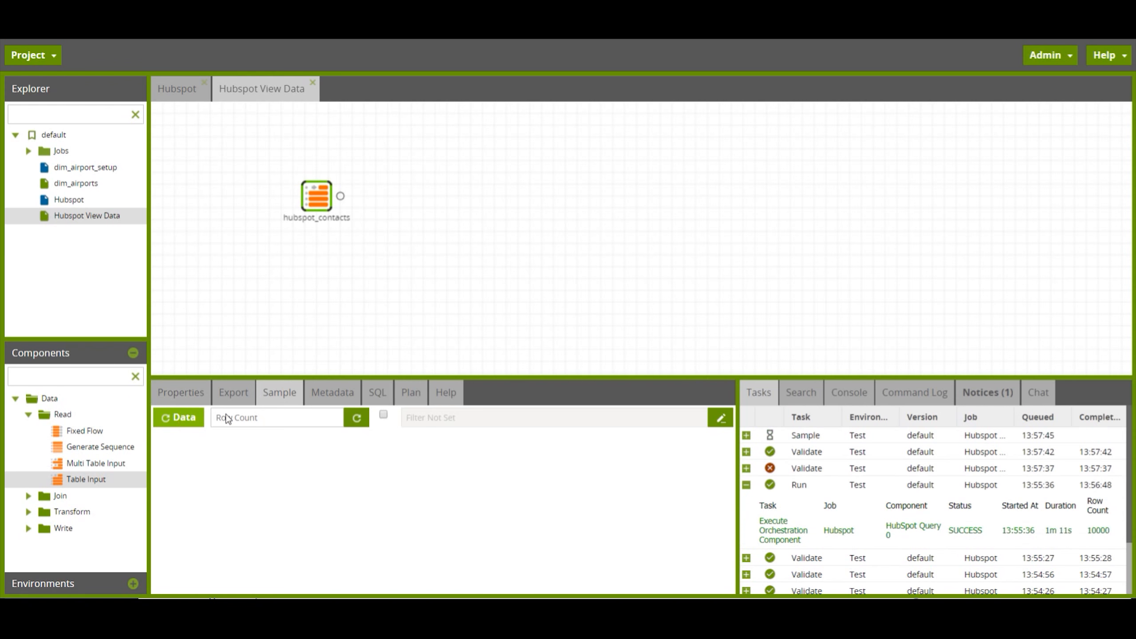
left_click(357, 420)
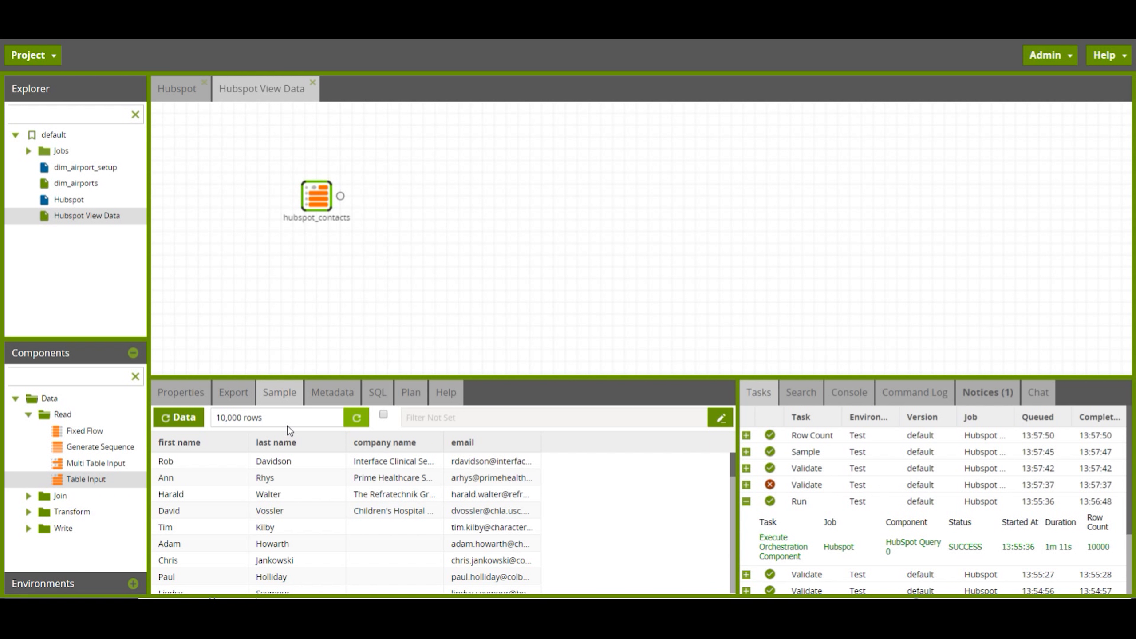
left_click(192, 390)
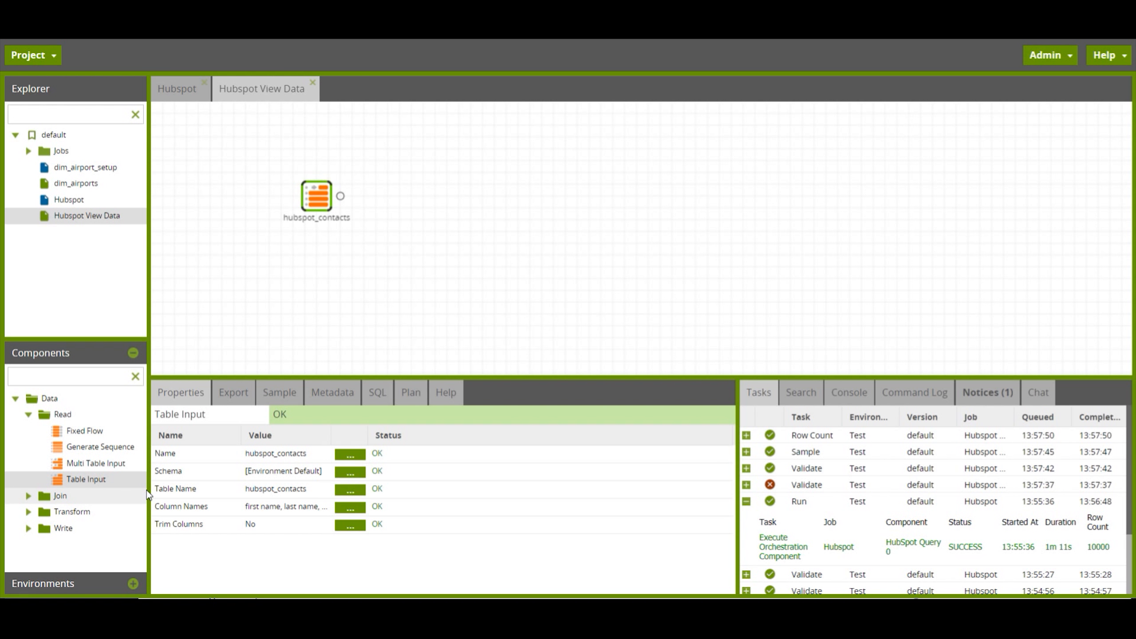
- Add an Aggregate component beside the hubspot_contacts input and connect the input to it
left_click(24, 513)
left_click_drag(78, 531, 436, 199)
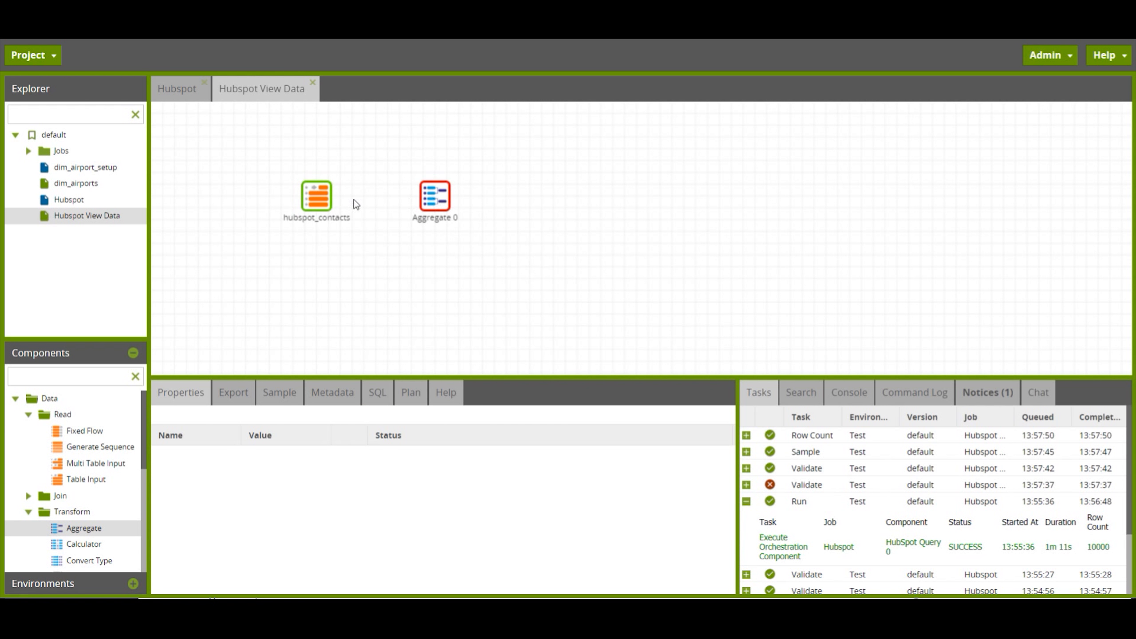
left_click(325, 201)
mouse_move(341, 196)
left_mouse_down()
mouse_move(394, 163)
mouse_move(437, 200)
left_mouse_up()
- Set the Aggregate component's grouping to the company name column
left_click(441, 202)
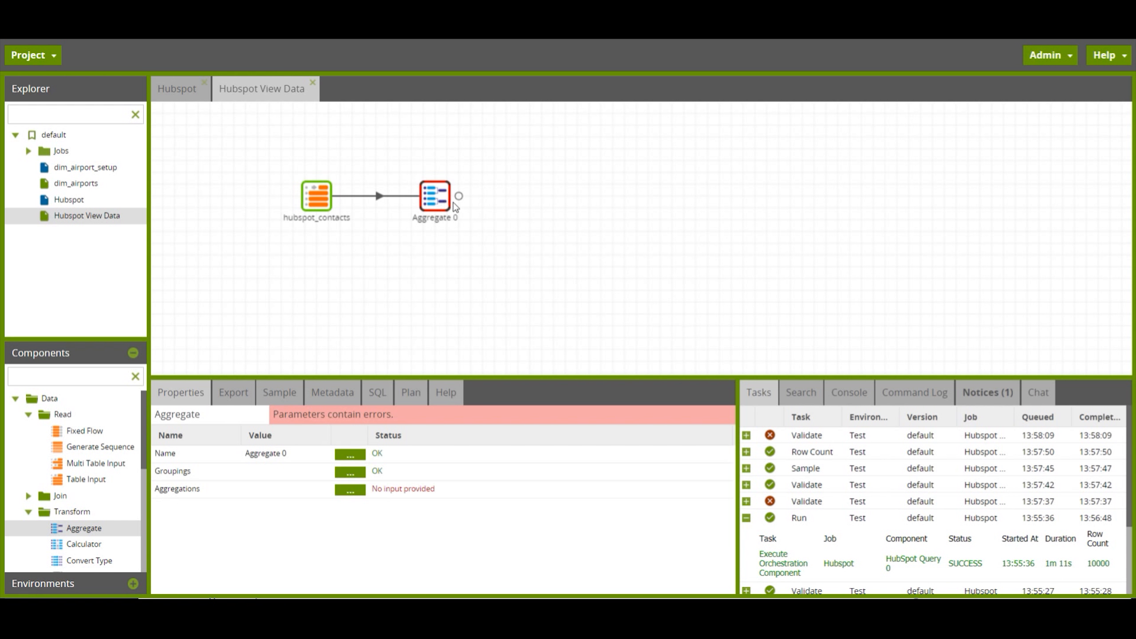
left_click(350, 472)
left_click(465, 229)
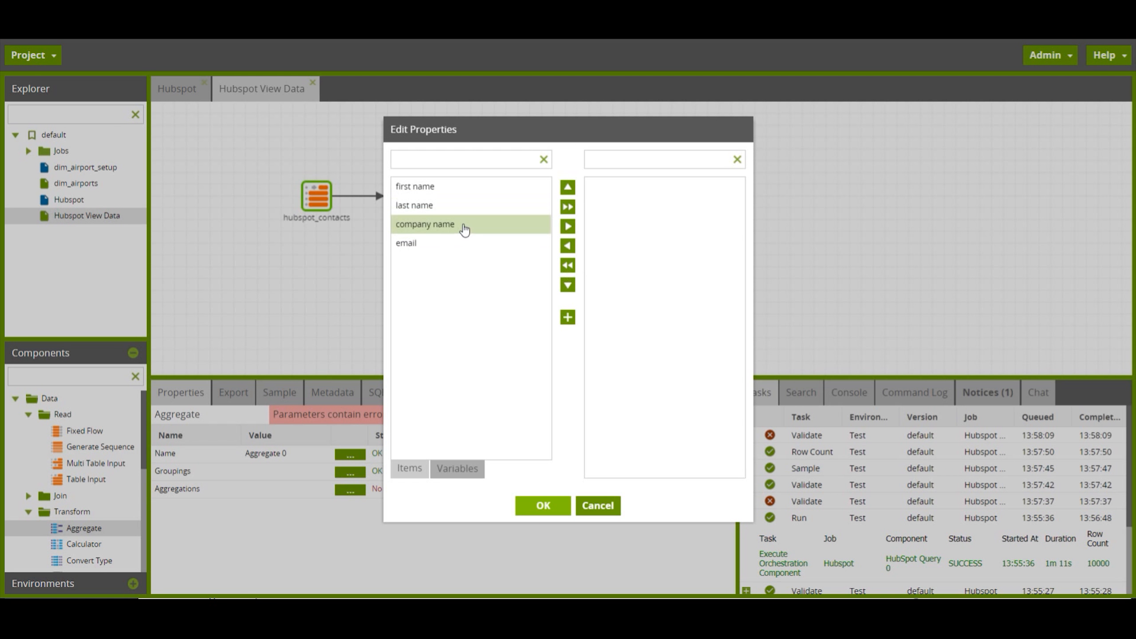
left_click(568, 226)
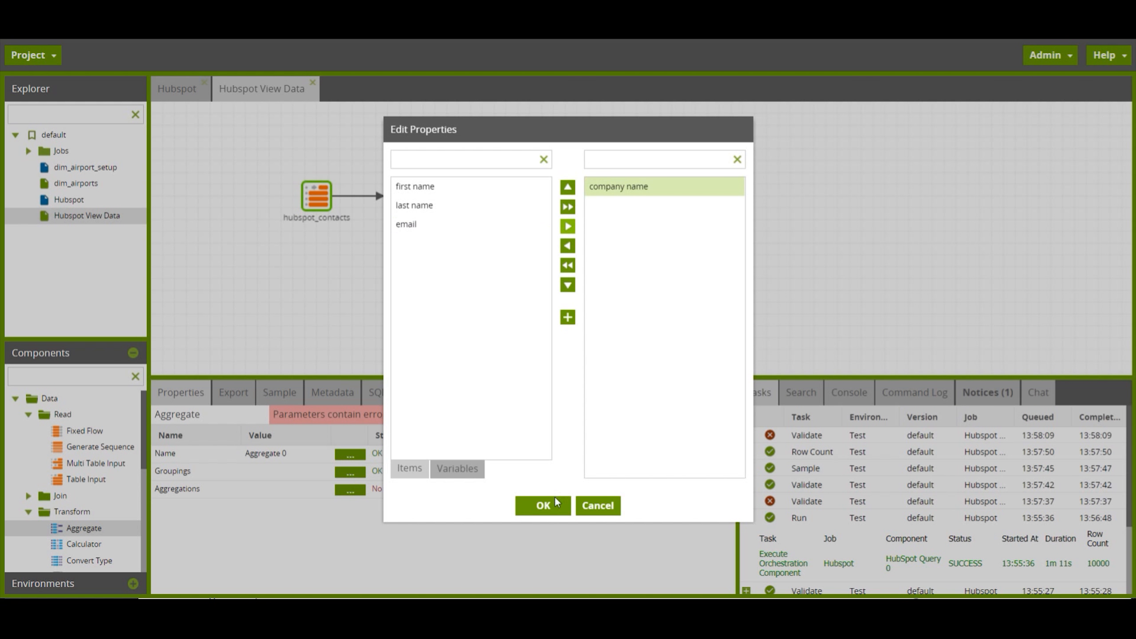
left_click(549, 516)
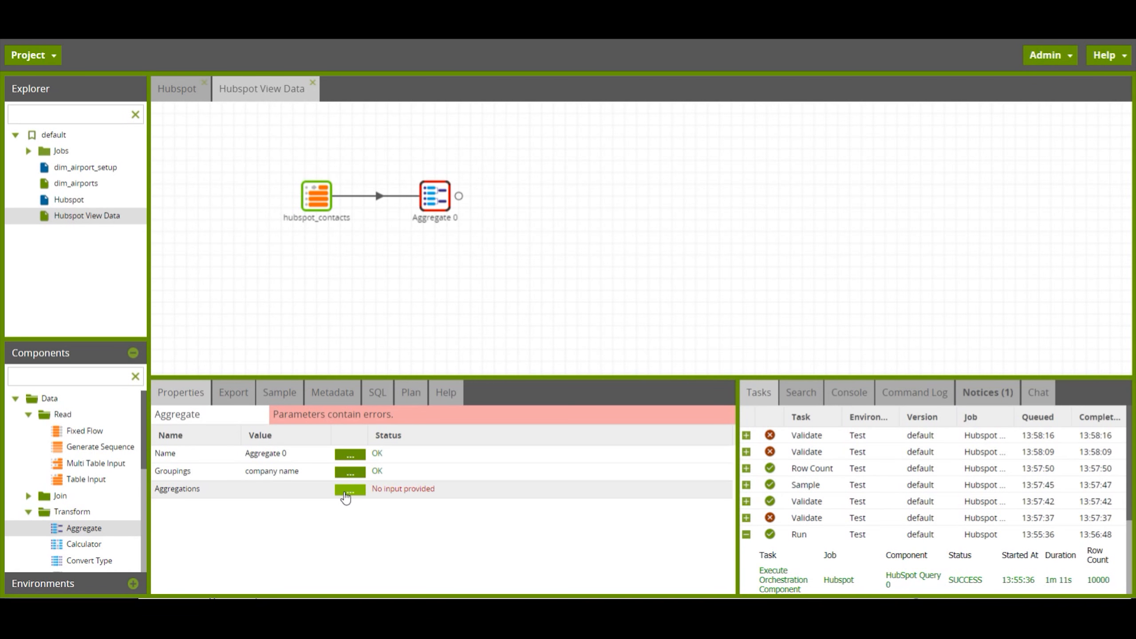
- Add an aggregation on the email column with the Count type to the Aggregate component
left_click(344, 491)
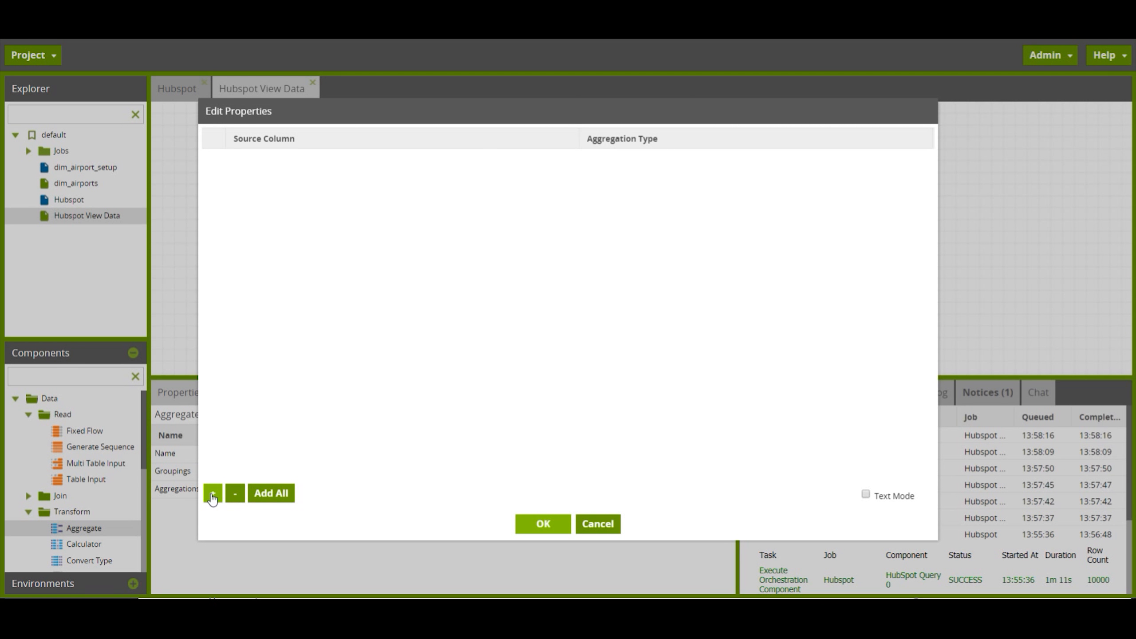
left_click(213, 495)
left_click(295, 155)
left_click(281, 235)
left_click(627, 157)
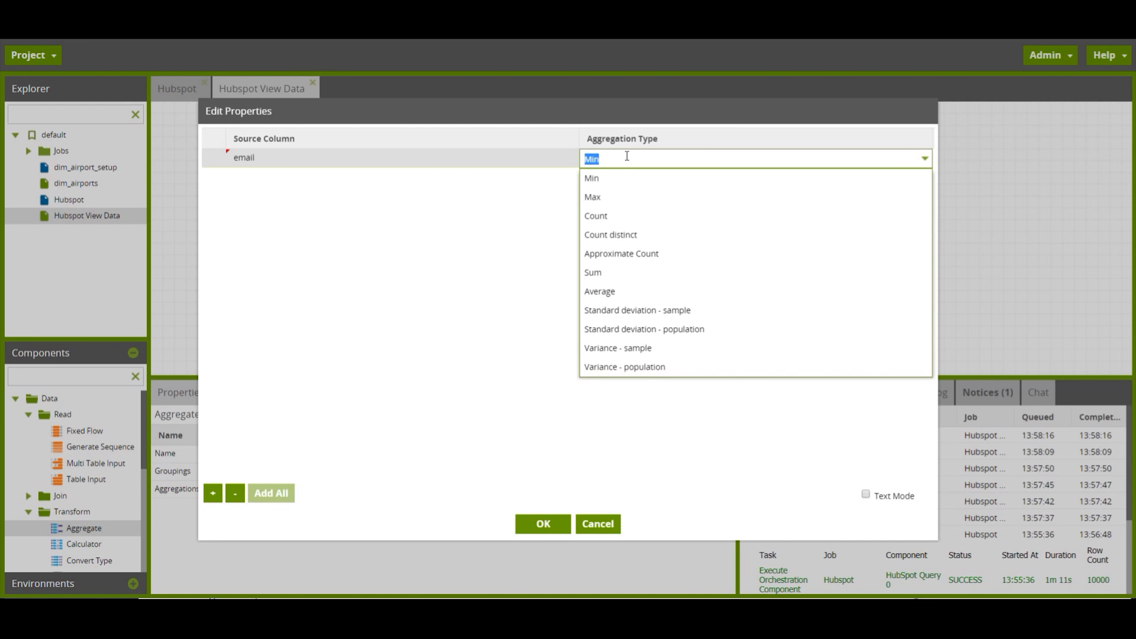
left_click(630, 218)
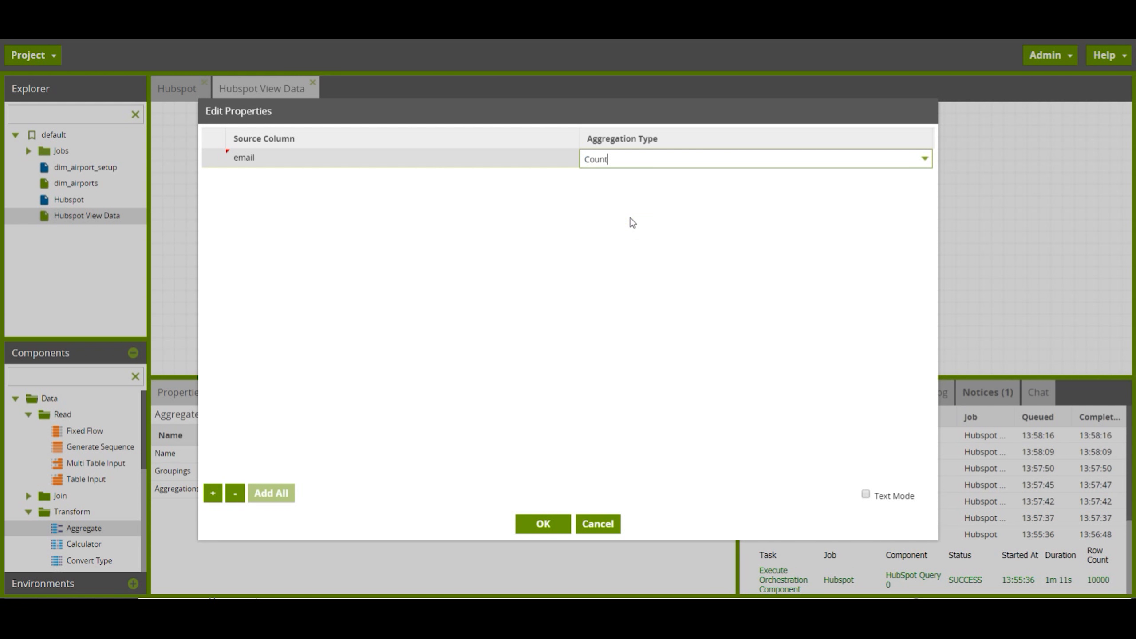
left_click(546, 525)
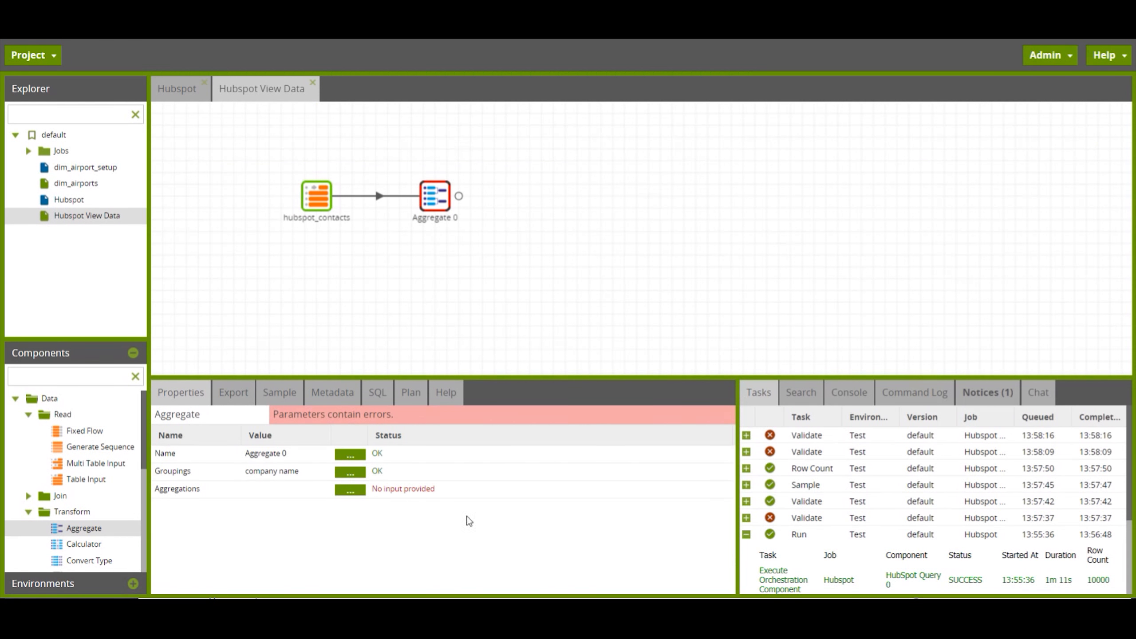
- Load a data sample from the Aggregate component
left_click(274, 394)
left_click(179, 417)
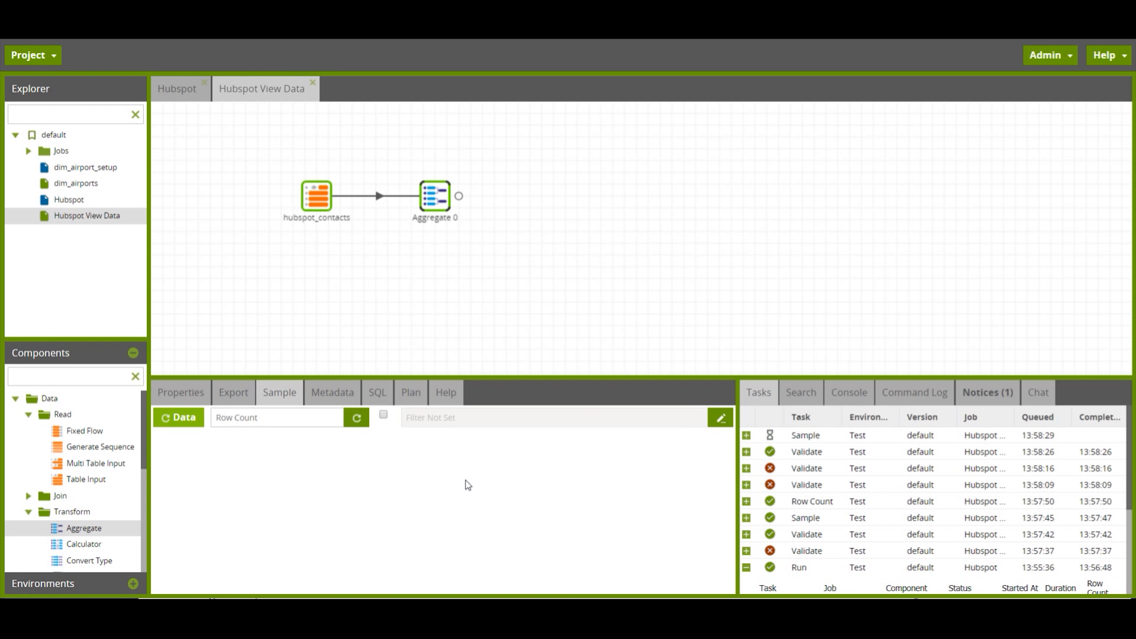